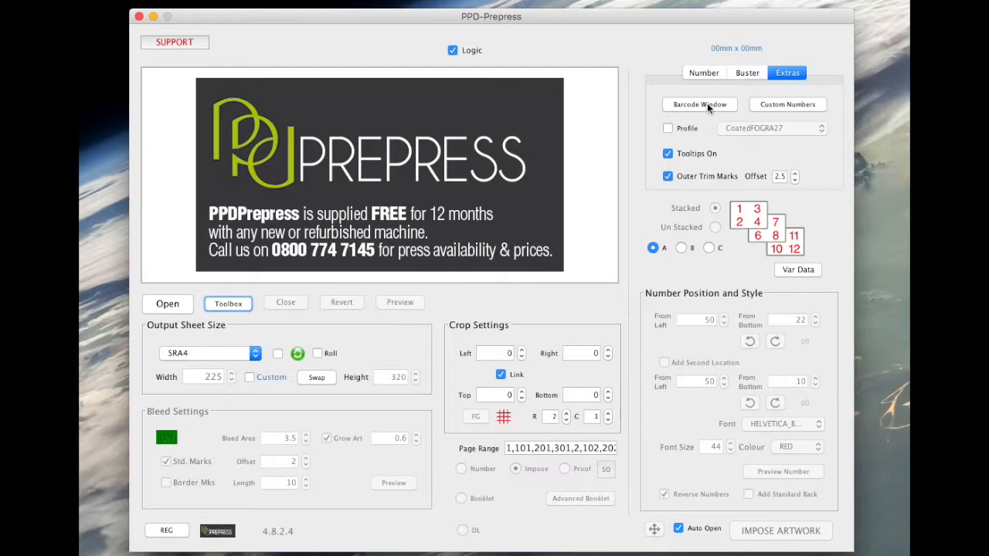
{"action": "left_click", "coordinate": [707, 104]}
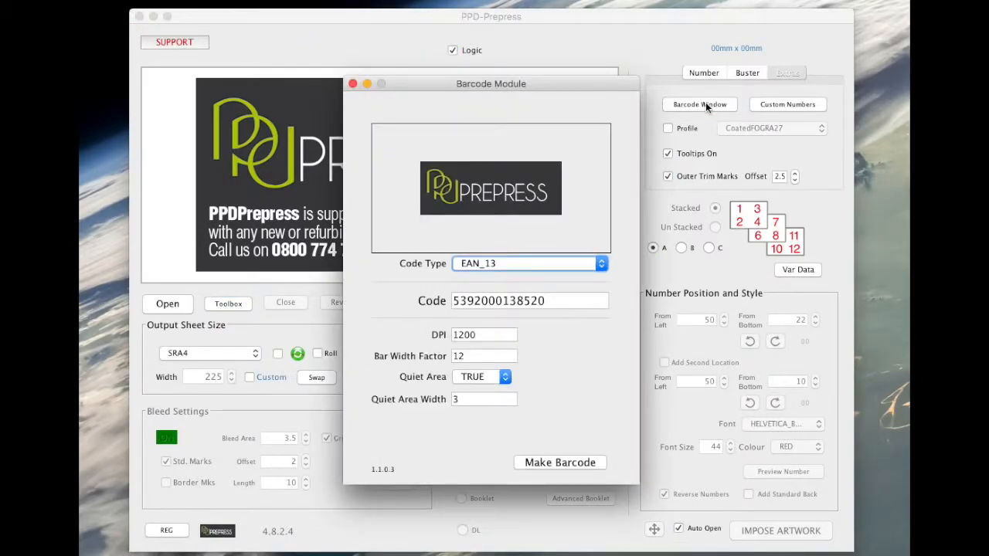
{"action": "left_click", "coordinate": [551, 264]}
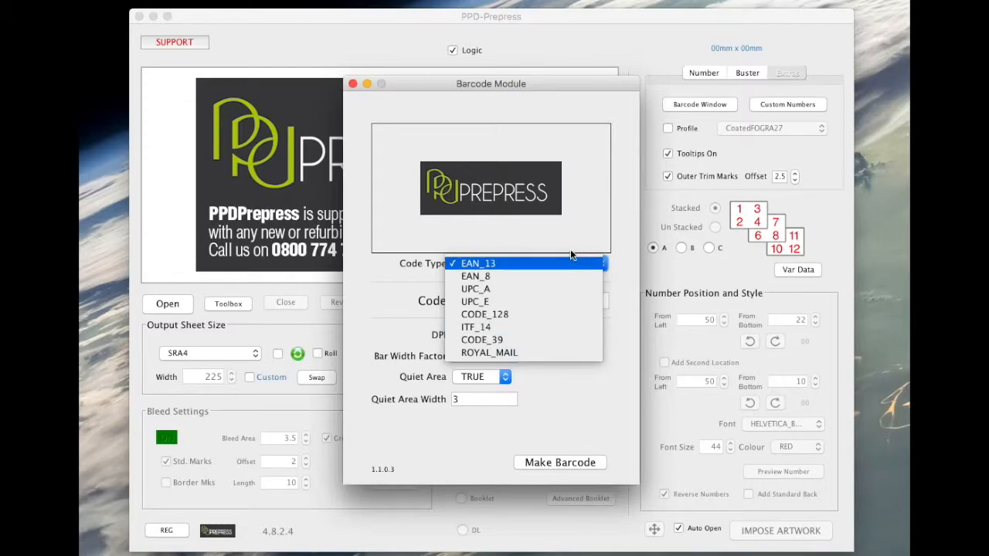
{"action": "left_click", "coordinate": [626, 249]}
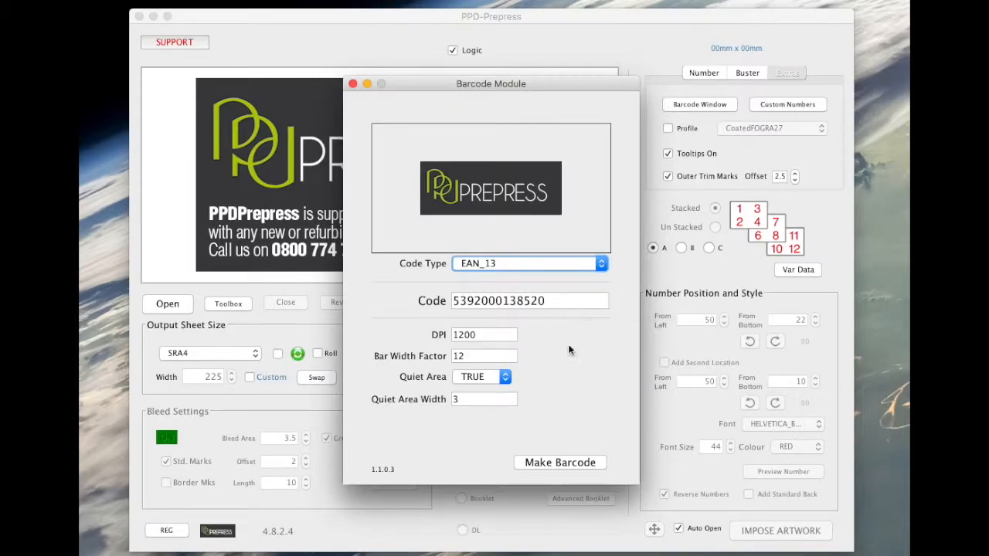
{"action": "left_click", "coordinate": [555, 462]}
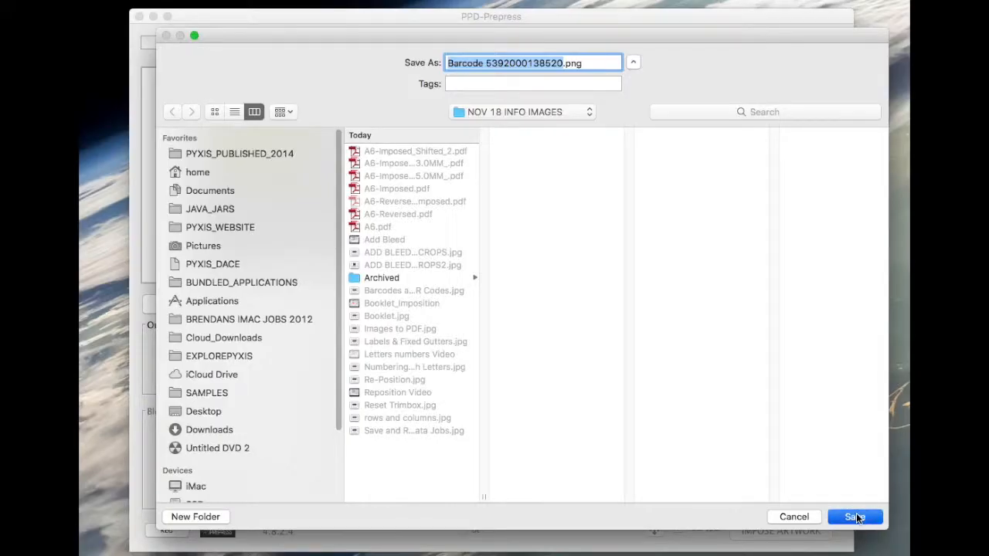
{"action": "left_click", "coordinate": [856, 513]}
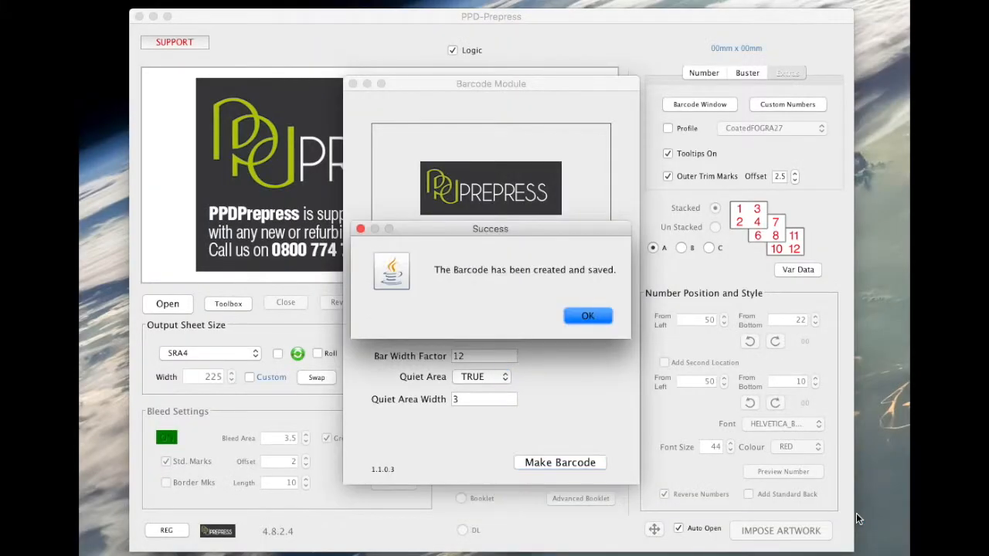
{"action": "left_click", "coordinate": [589, 318]}
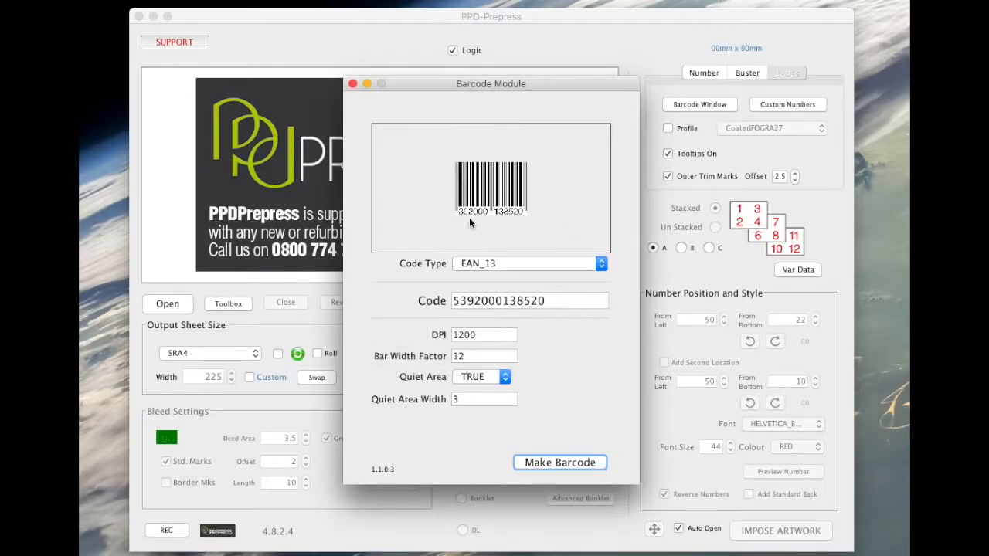
{"action": "left_click", "coordinate": [352, 84]}
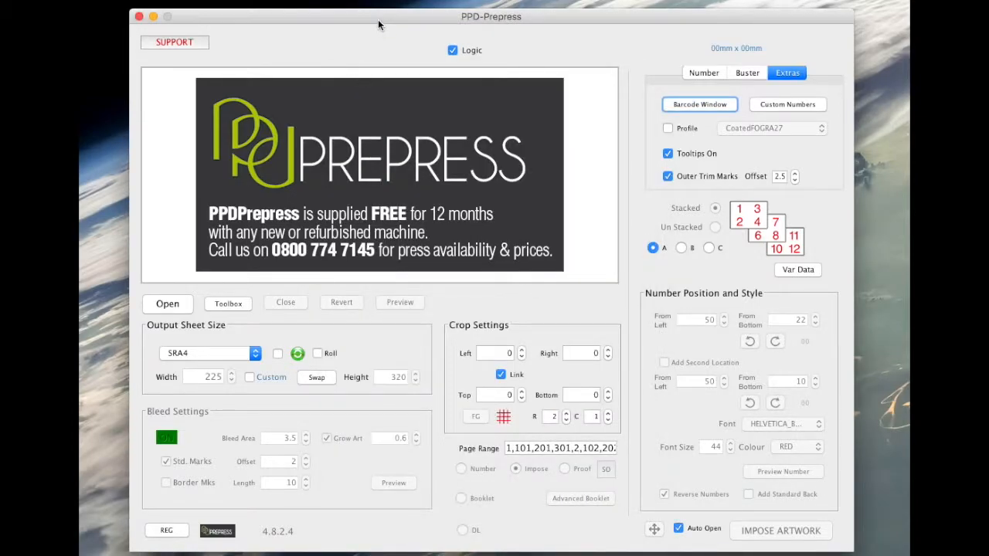
Step: Set the new page size in the PDF Toolbox's scale settings to 64 mm wide and 34 mm high
{"action": "left_click", "coordinate": [706, 72]}
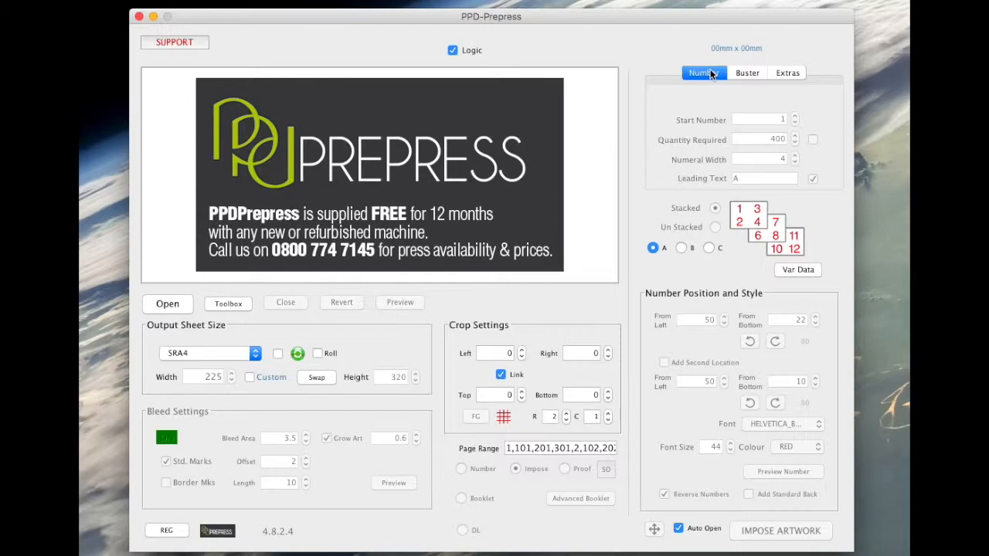
{"action": "left_click", "coordinate": [229, 303]}
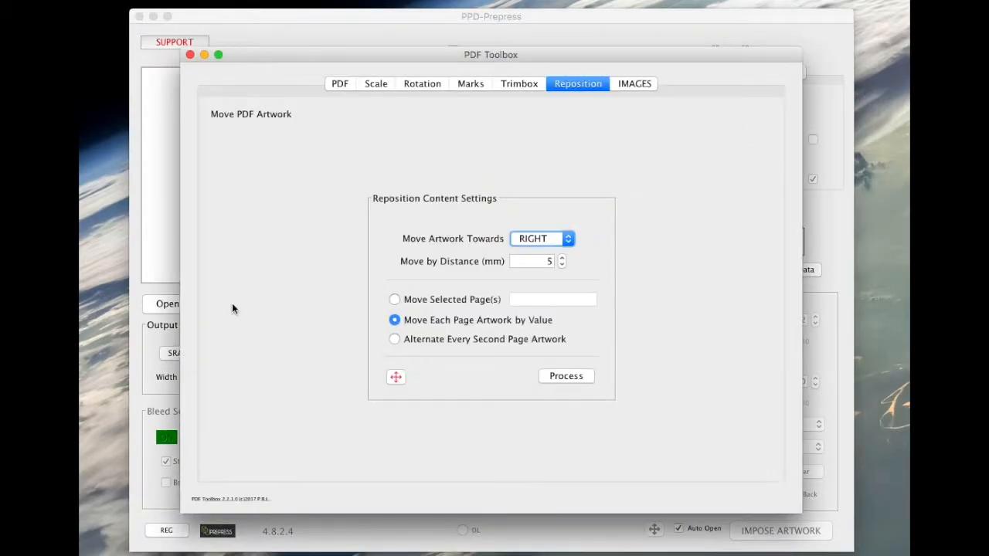
{"action": "left_click", "coordinate": [339, 85]}
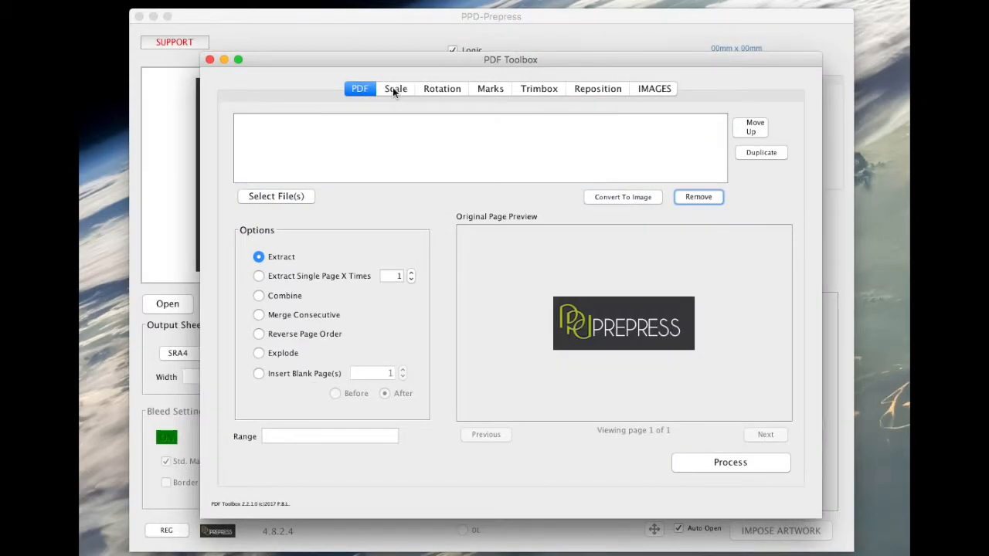
{"action": "left_click", "coordinate": [394, 89]}
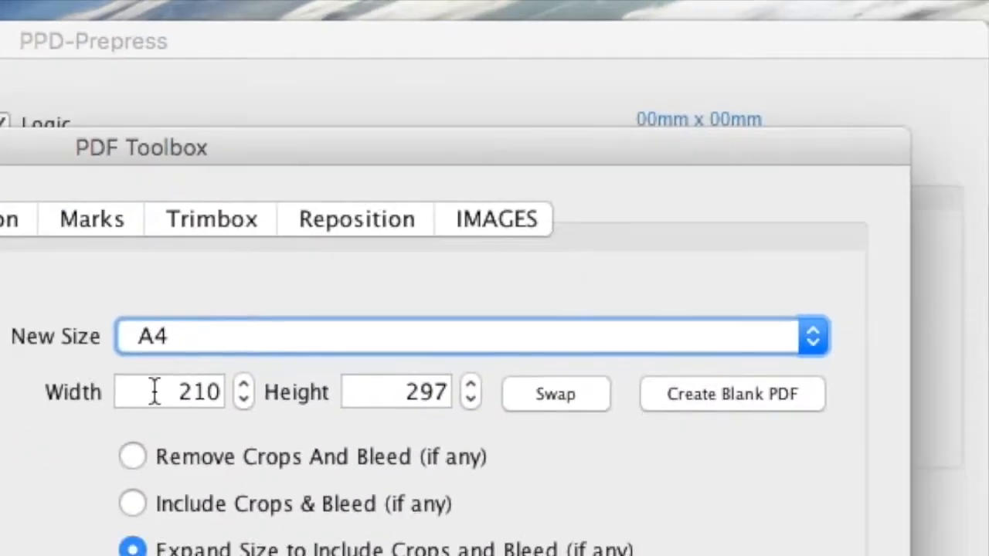
{"action": "left_click_drag", "start_coordinate": [428, 222], "coordinate": [528, 227]}
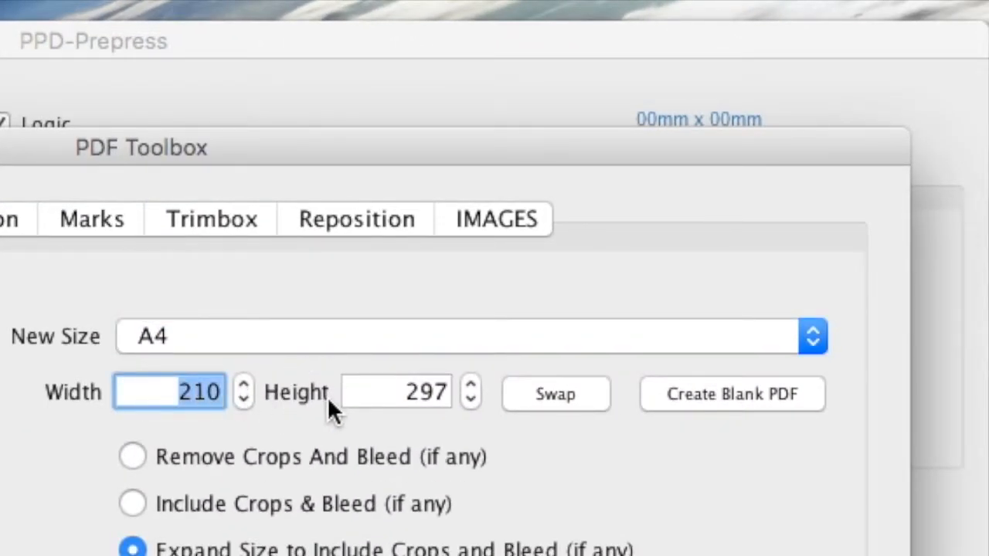
{"action": "type", "text": "64"}
{"action": "key", "text": "Tab"}
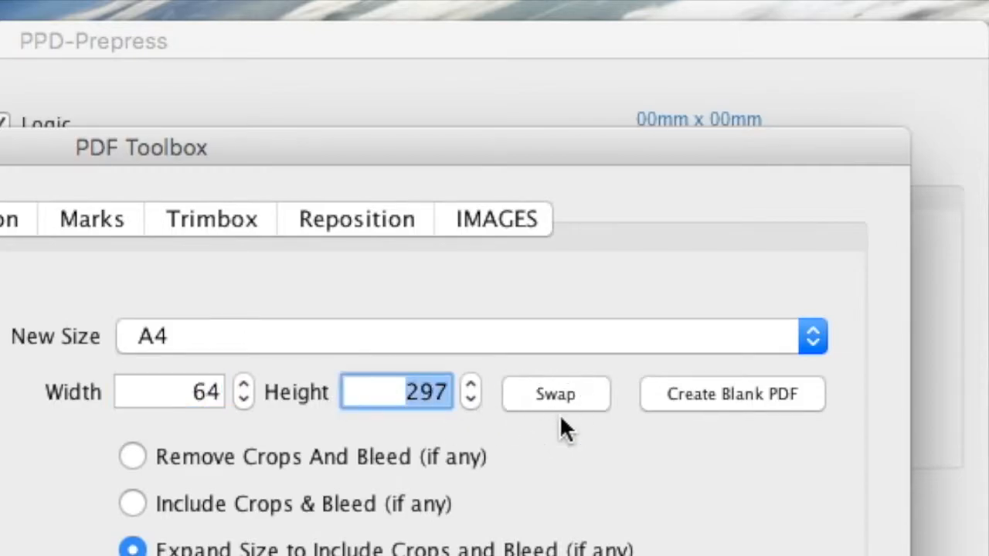
{"action": "type", "text": "34"}
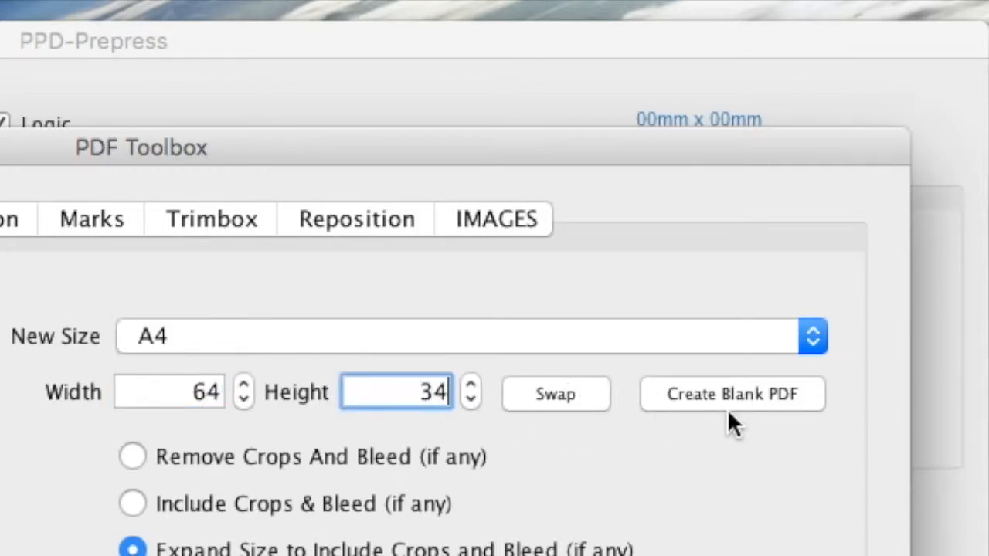
Step: Create the blank PDF, save it as "64 x 34 blank.pdf" and close its preview document
{"action": "left_click", "coordinate": [720, 392]}
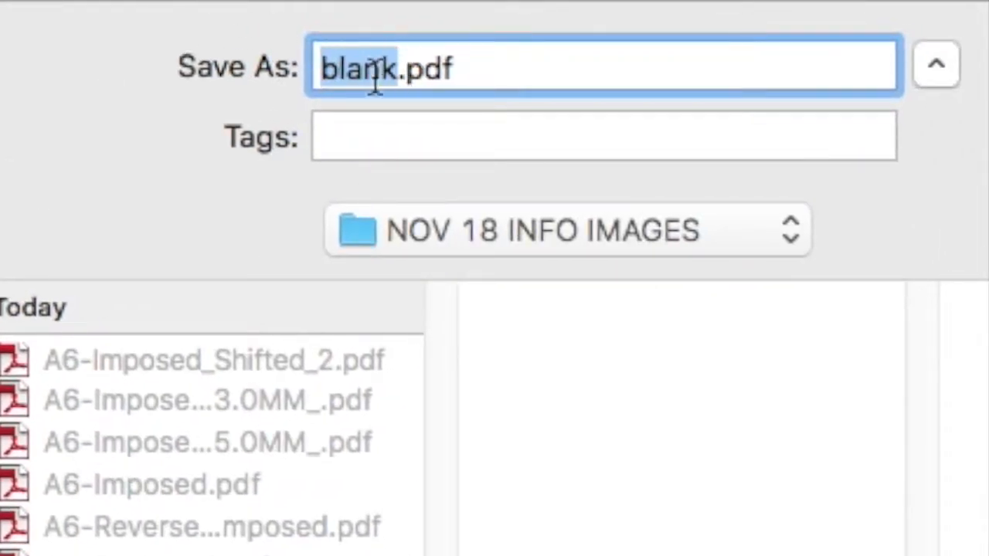
{"action": "left_click", "coordinate": [317, 73]}
{"action": "type", "text": "64 x 34 blank.pdf"}
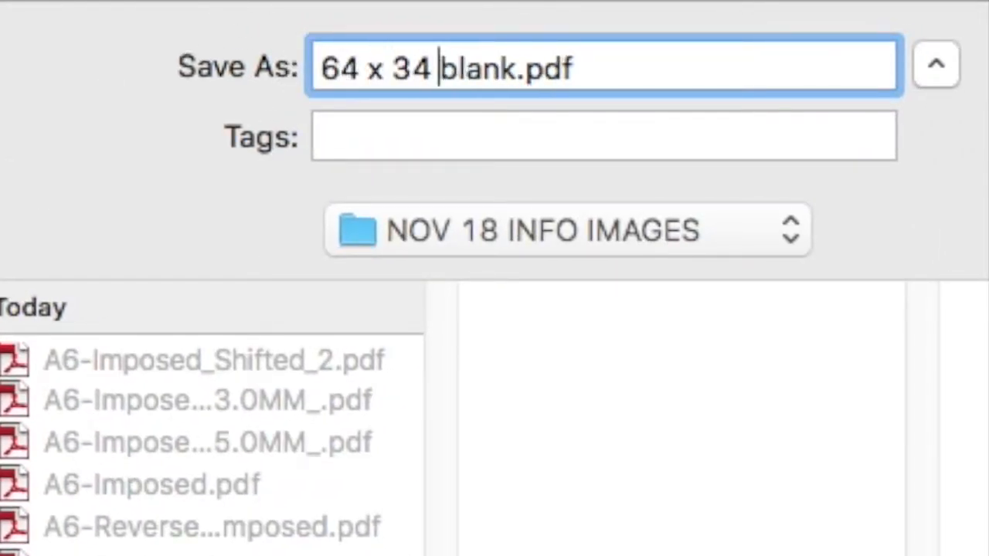
{"action": "key", "text": "Return"}
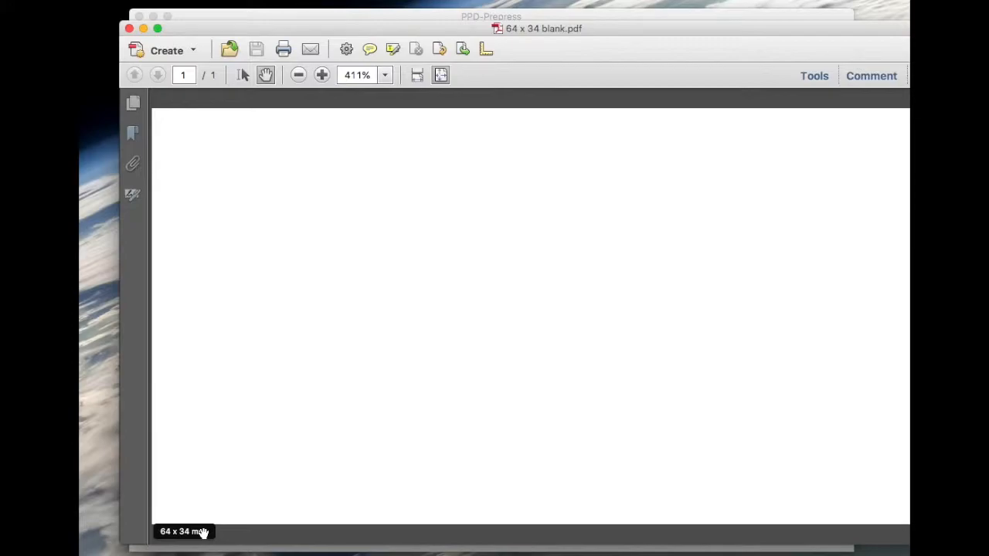
{"action": "key", "text": "super+w"}
Step: Open "64 x 34 blank.pdf" for numbering and set the quantity required to 200 and the numeral width to 8
{"action": "left_click", "coordinate": [167, 304]}
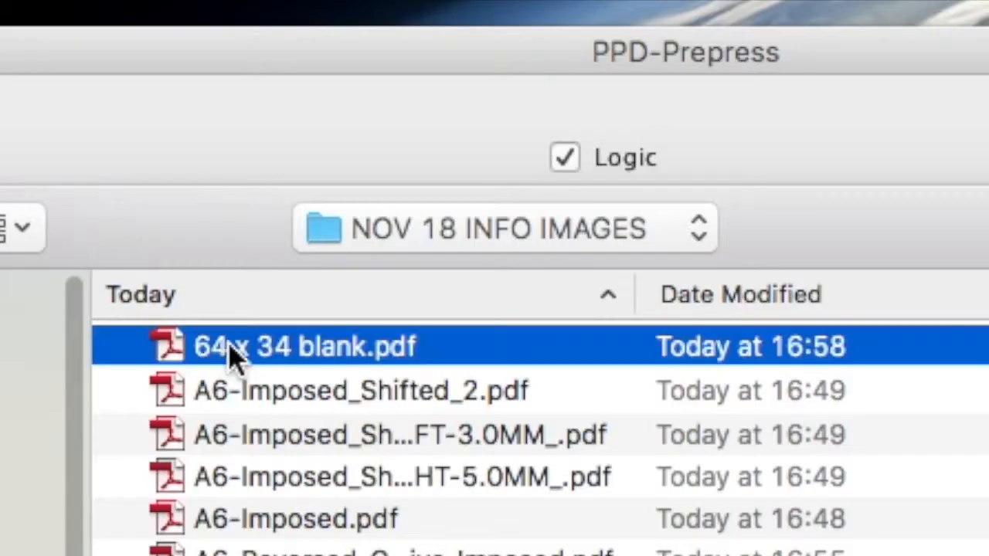
{"action": "double_click", "coordinate": [340, 113]}
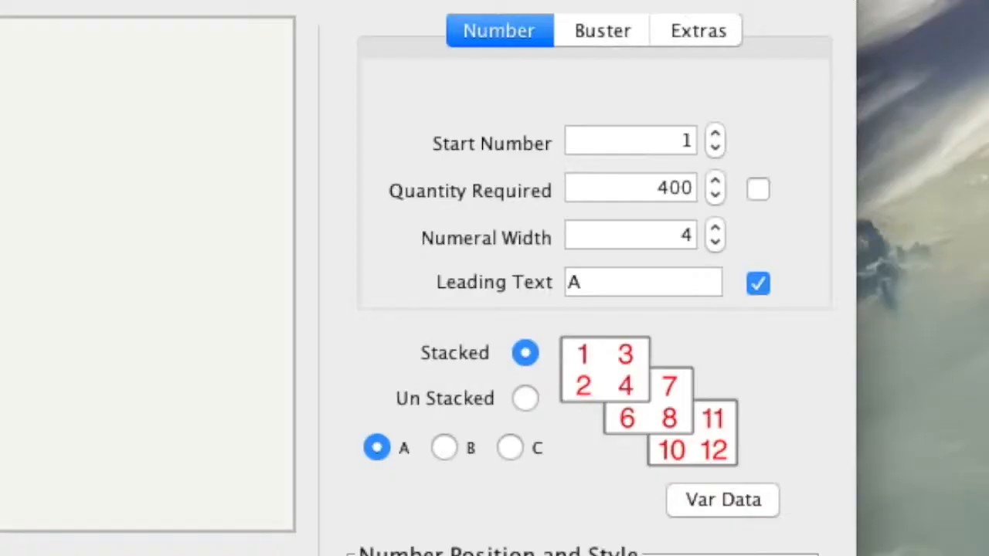
{"action": "left_click", "coordinate": [723, 141]}
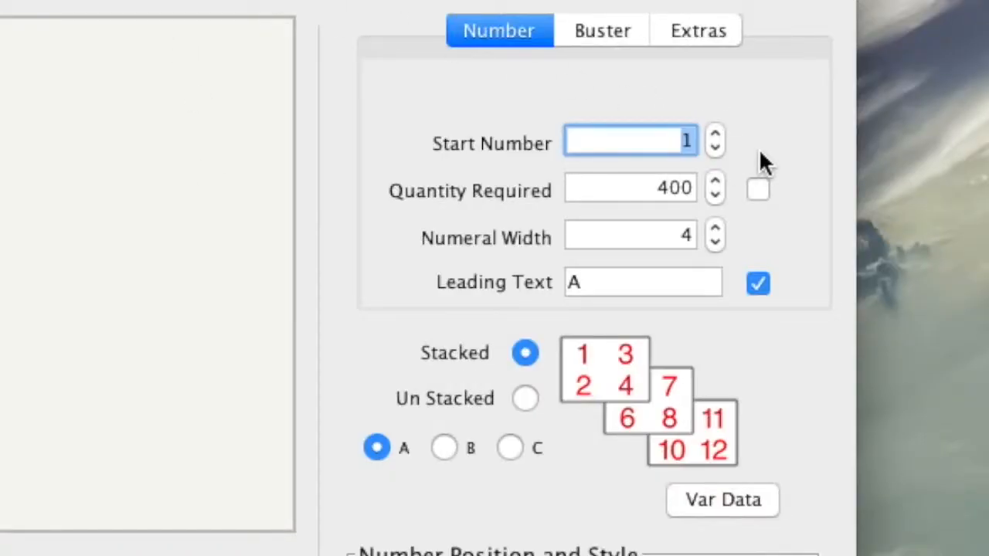
{"action": "left_click", "coordinate": [647, 188]}
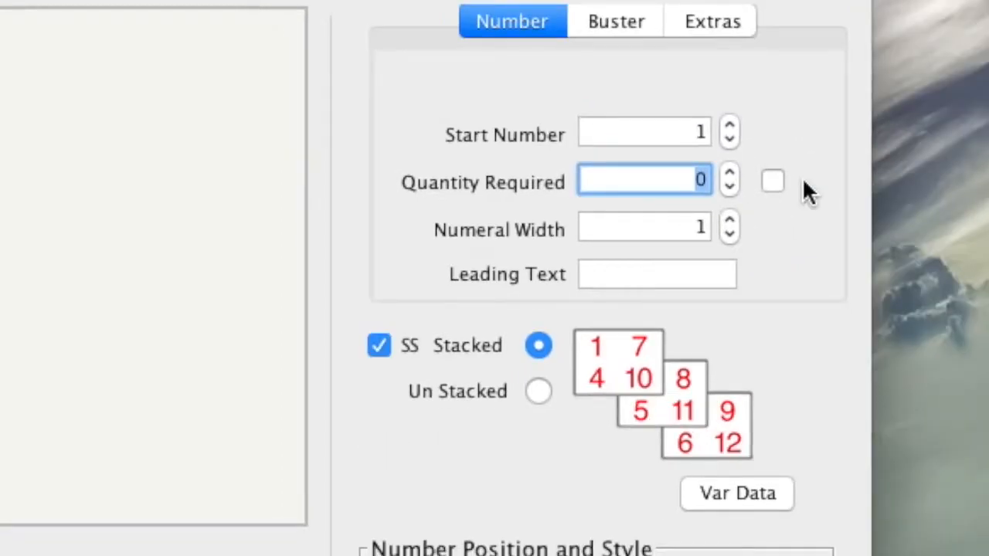
{"action": "type", "text": "200"}
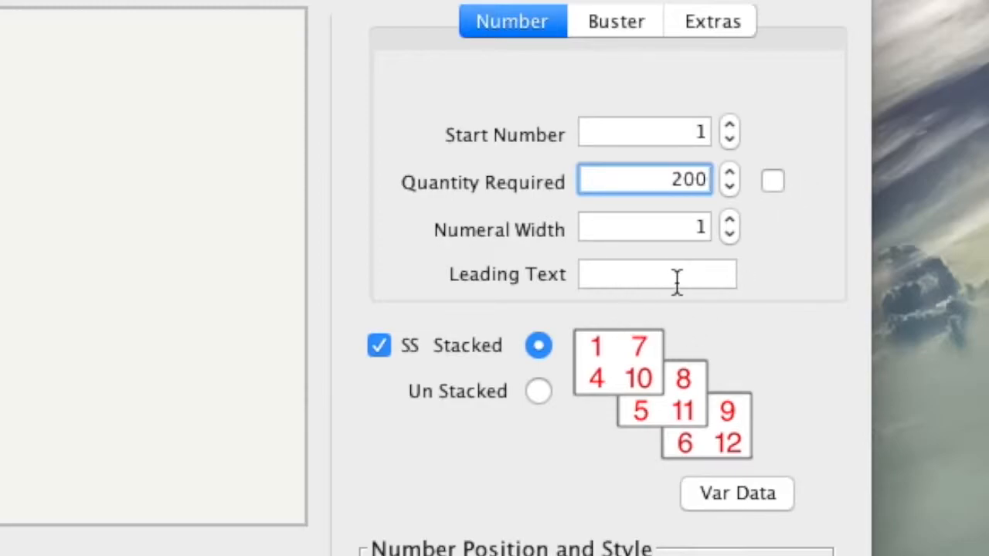
{"action": "left_click", "coordinate": [727, 225]}
{"action": "type", "text": "8"}
{"action": "key", "text": "Tab"}
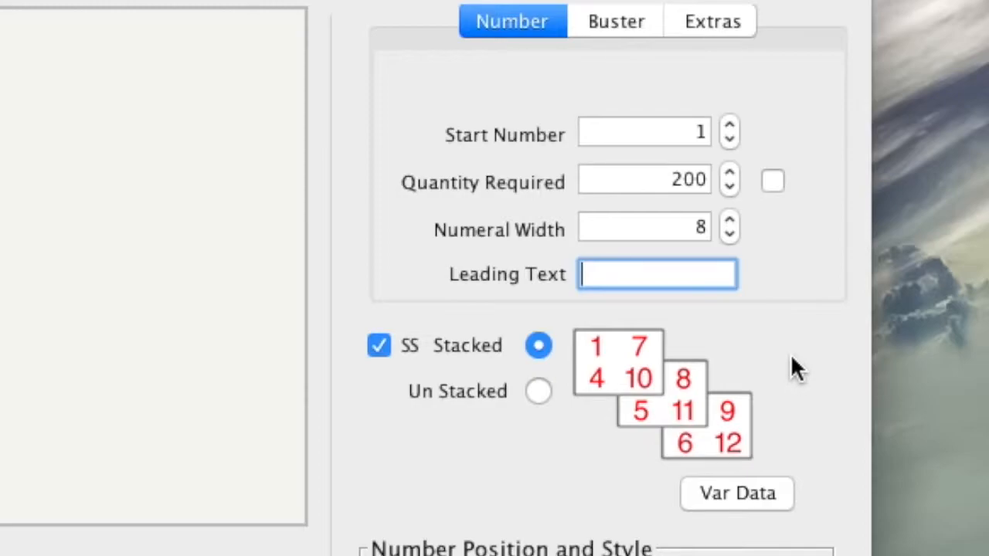
Step: Open the numbering's variable data, check the imported rows, and add COL_2 as a data field converted to a barcode
{"action": "left_click", "coordinate": [729, 496]}
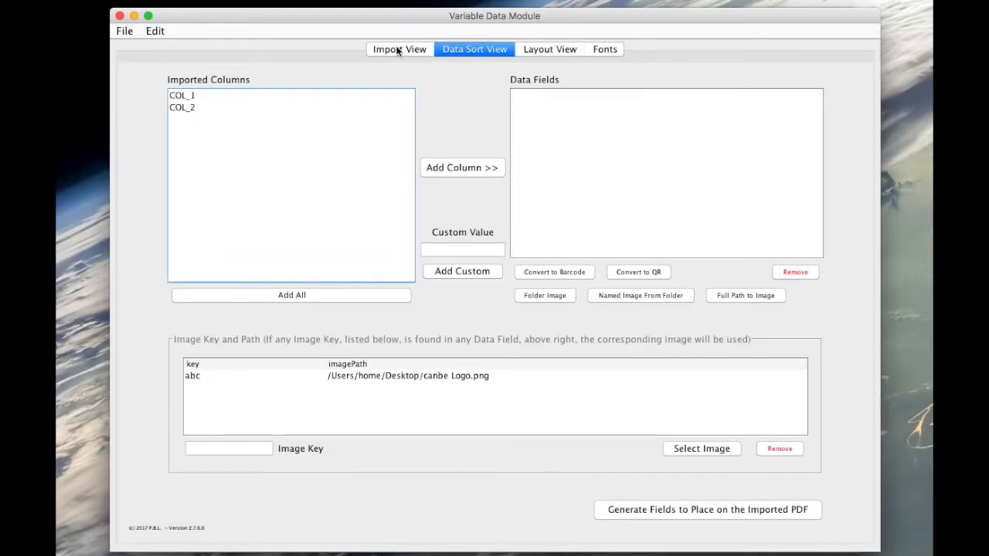
{"action": "left_click", "coordinate": [398, 50]}
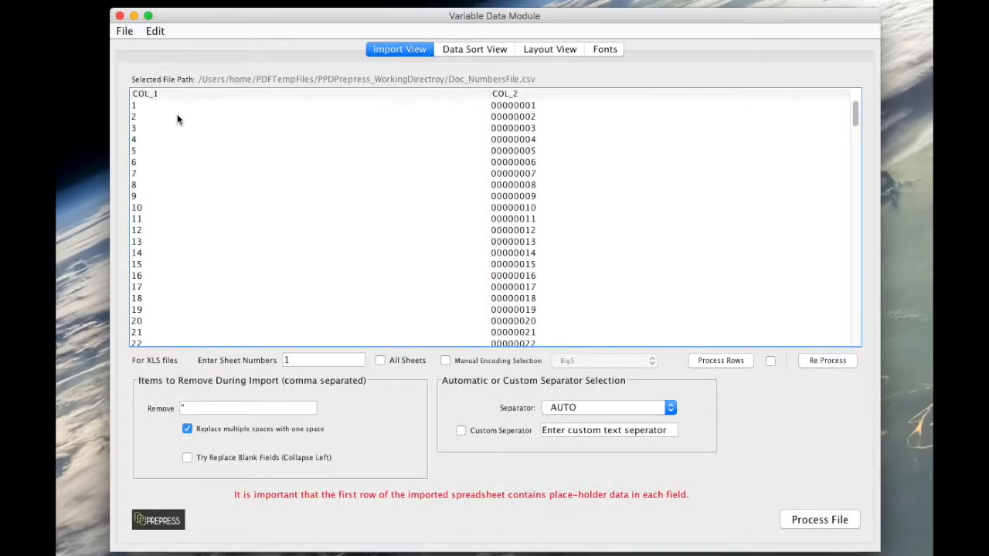
{"action": "left_click_drag", "start_coordinate": [855, 112], "coordinate": [907, 57]}
{"action": "left_click", "coordinate": [483, 49]}
{"action": "left_click", "coordinate": [184, 105]}
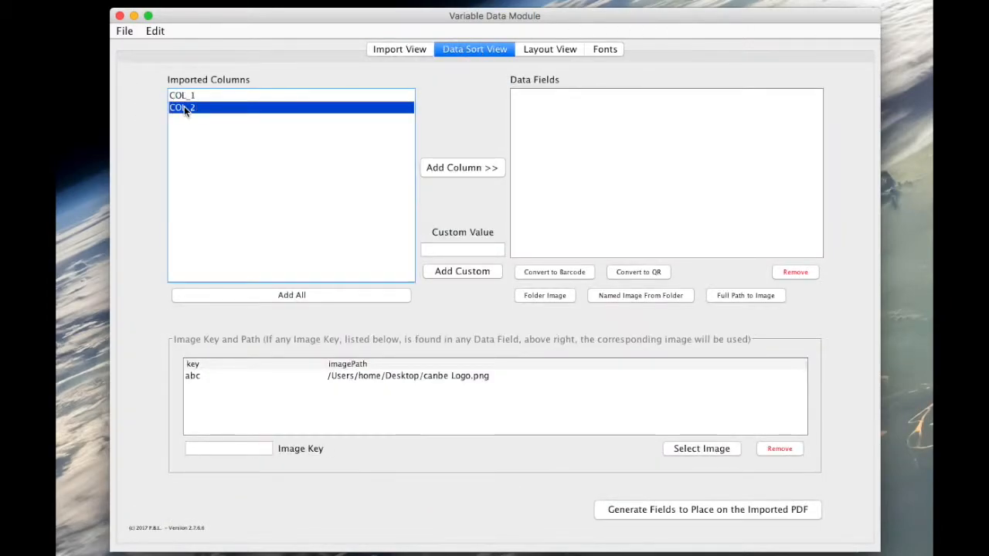
{"action": "right_click", "coordinate": [184, 106]}
{"action": "left_click", "coordinate": [205, 136]}
{"action": "left_click", "coordinate": [533, 98]}
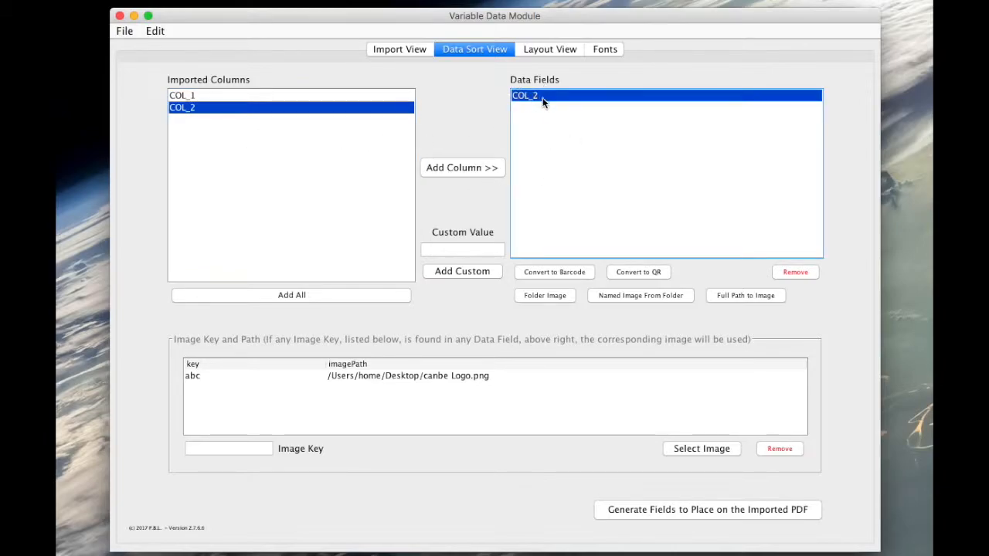
{"action": "left_click", "coordinate": [559, 271]}
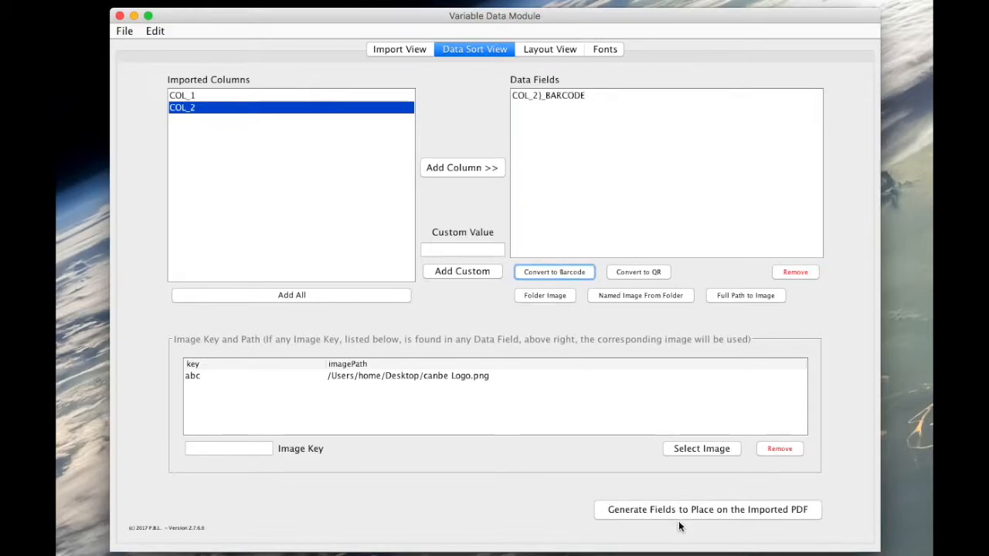
Step: Generate the data fields for the PDF layout and place the barcode field on the page as CODE_128
{"action": "left_click", "coordinate": [713, 509]}
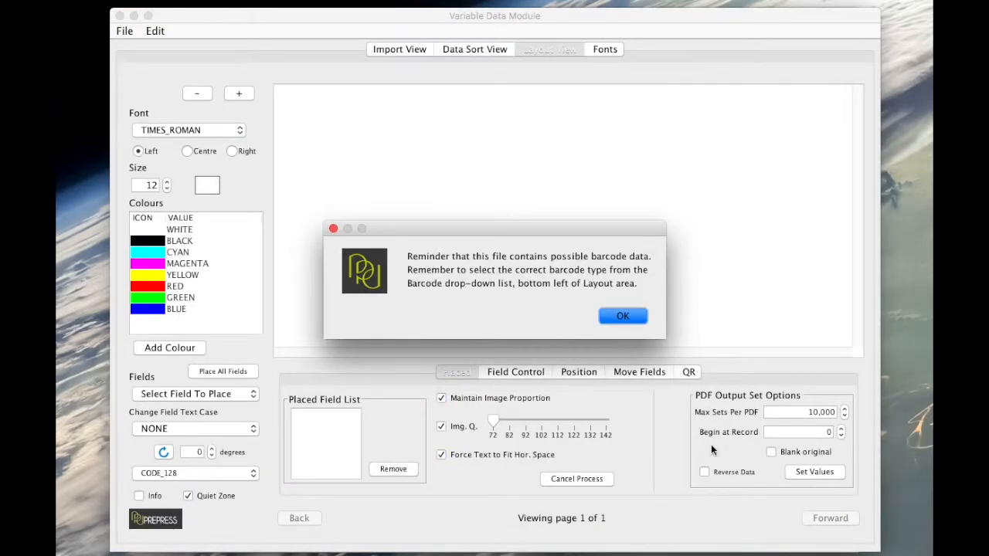
{"action": "left_click", "coordinate": [626, 315]}
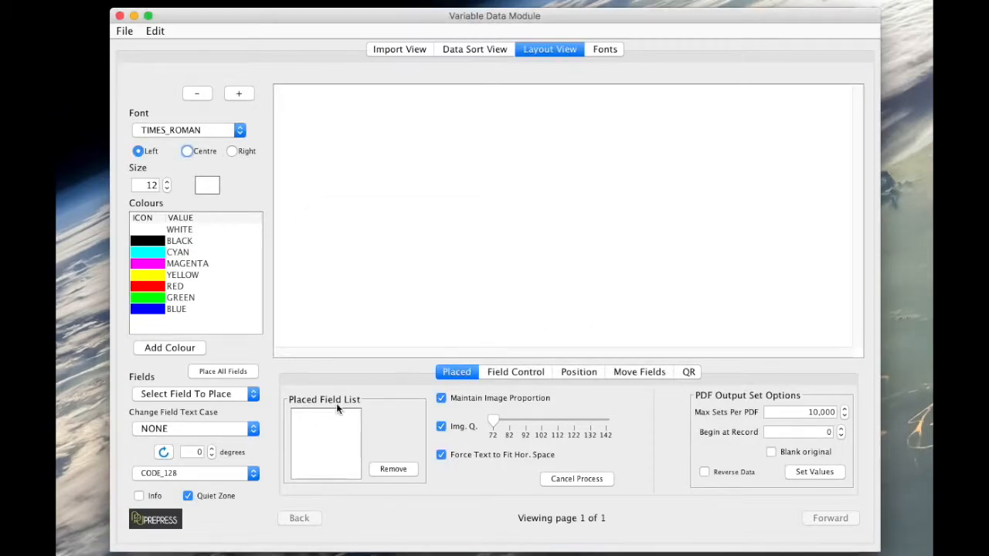
{"action": "left_click", "coordinate": [196, 473]}
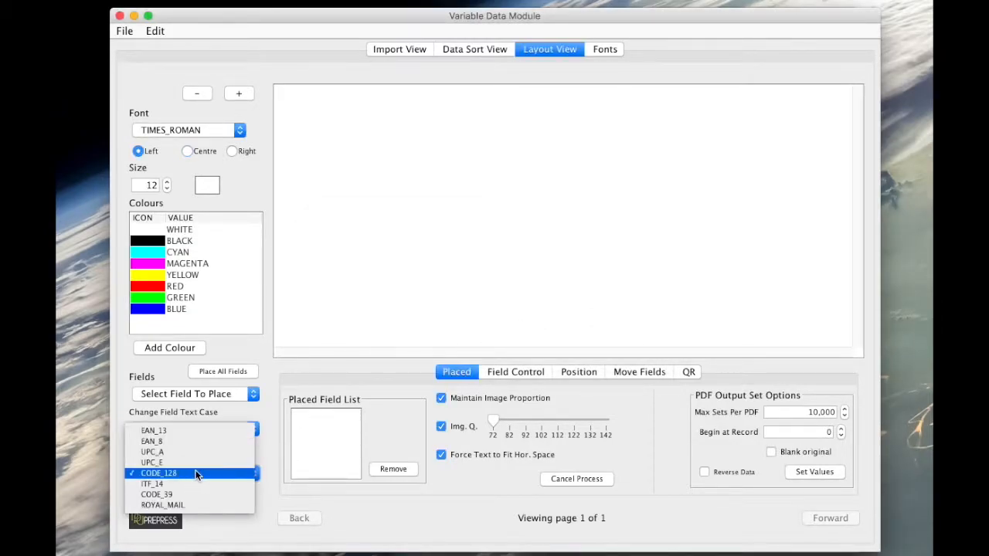
{"action": "left_click", "coordinate": [196, 473]}
{"action": "left_click", "coordinate": [226, 372]}
{"action": "left_click", "coordinate": [545, 208]}
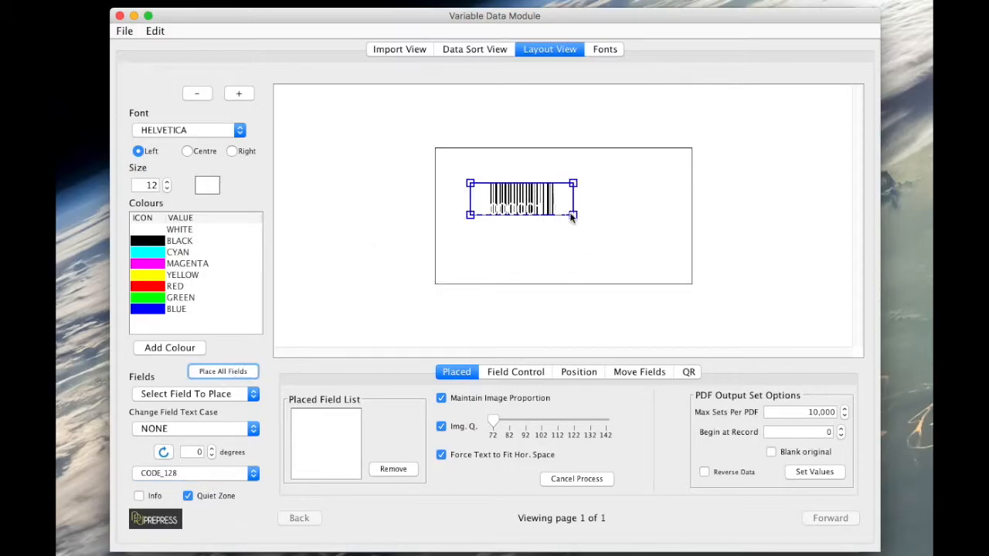
Step: Enlarge the placed barcode to span nearly the whole page width, leaving a blank strip beneath it
{"action": "left_click_drag", "start_coordinate": [573, 215], "coordinate": [684, 276]}
{"action": "left_click_drag", "start_coordinate": [470, 183], "coordinate": [439, 153]}
{"action": "mouse_move", "coordinate": [685, 277]}
{"action": "left_mouse_down"}
{"action": "mouse_move", "coordinate": [691, 264]}
{"action": "mouse_move", "coordinate": [691, 283]}
{"action": "mouse_move", "coordinate": [695, 264]}
{"action": "left_mouse_up"}
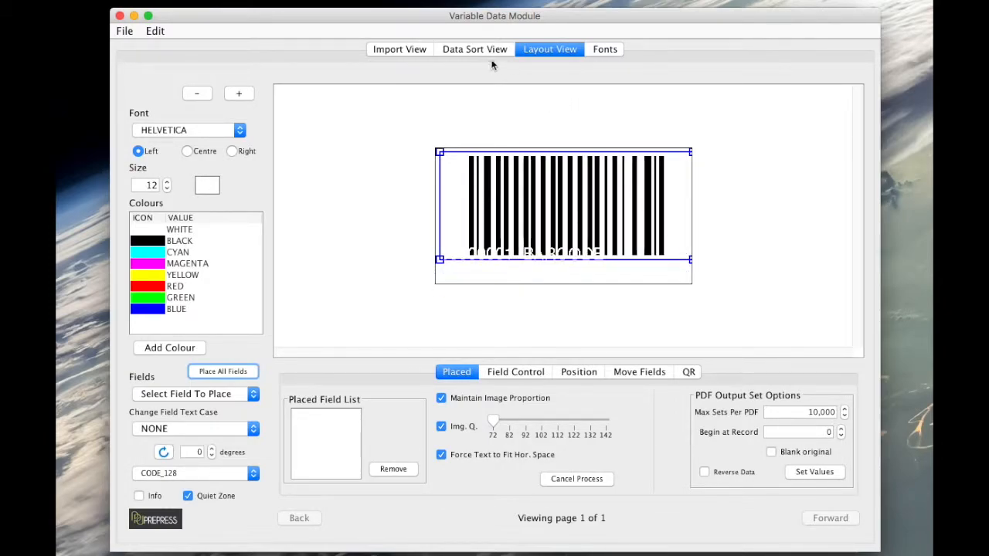
Step: Add COL_2 again as a plain text data field and regenerate the fields for placement on the PDF
{"action": "left_click", "coordinate": [482, 50]}
{"action": "left_click", "coordinate": [466, 172]}
{"action": "left_click", "coordinate": [714, 506]}
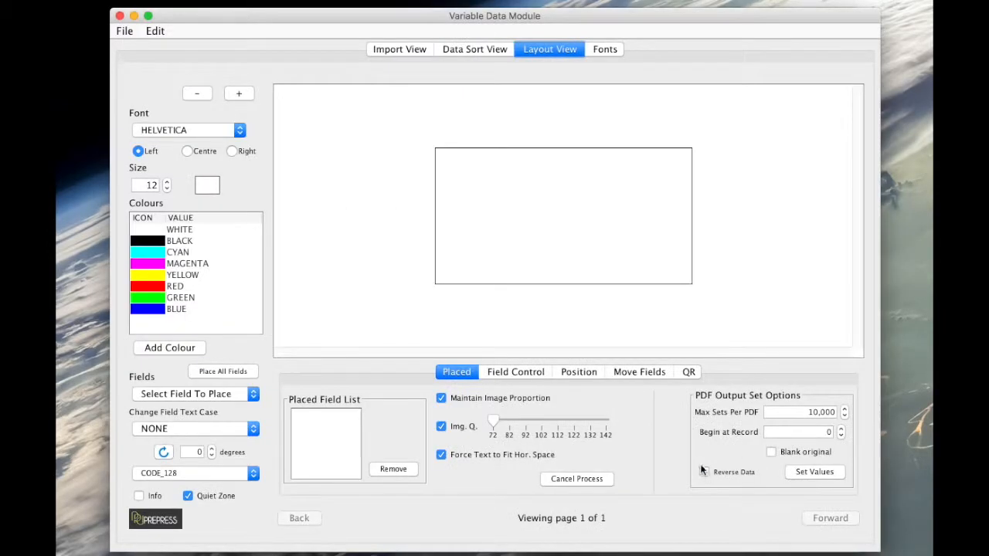
{"action": "left_click", "coordinate": [622, 317]}
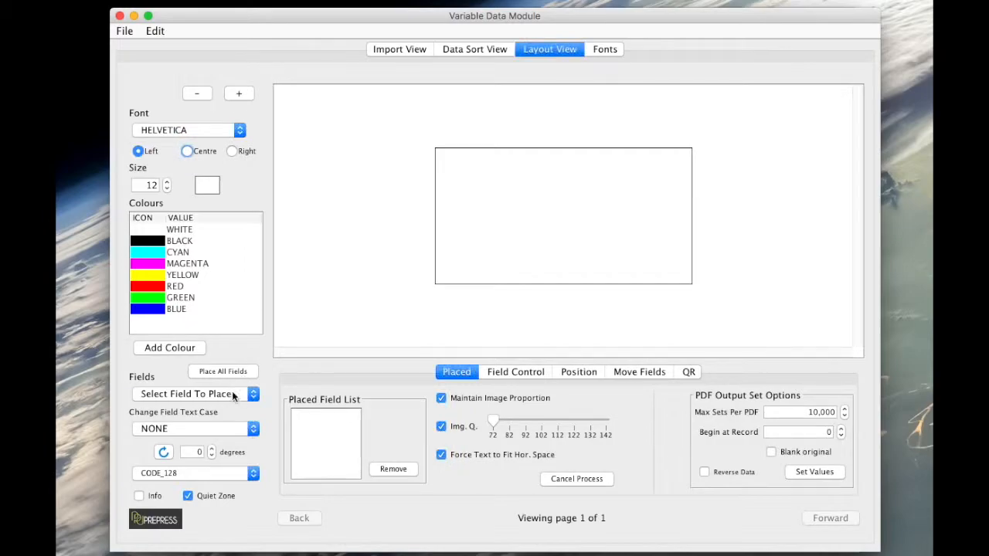
Step: Place all fields and set the number text in black, centred, in a box spanning the page width along the bottom edge
{"action": "left_click", "coordinate": [233, 370]}
{"action": "left_click_drag", "start_coordinate": [539, 229], "coordinate": [518, 276]}
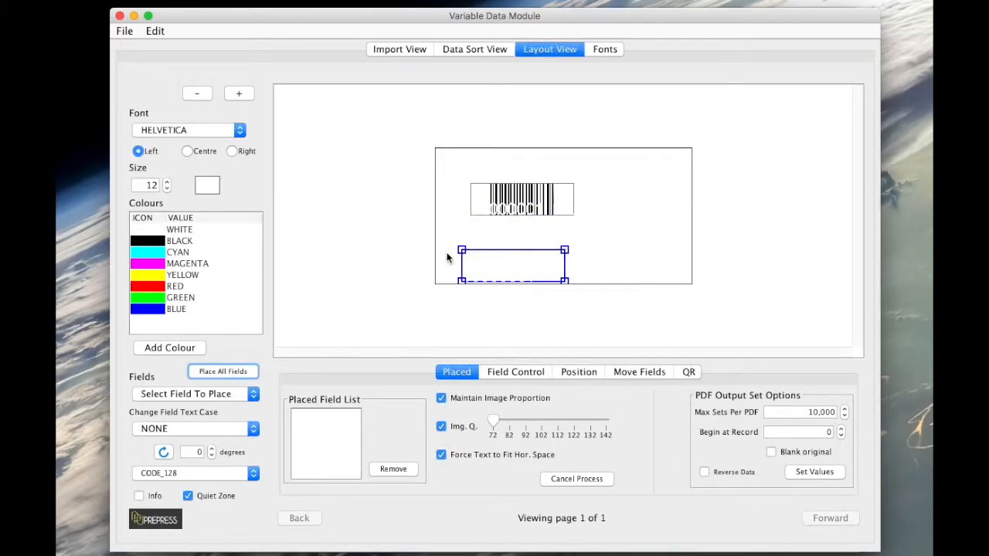
{"action": "left_click", "coordinate": [153, 243]}
{"action": "left_click_drag", "start_coordinate": [563, 250], "coordinate": [688, 252]}
{"action": "left_click_drag", "start_coordinate": [462, 248], "coordinate": [440, 246]}
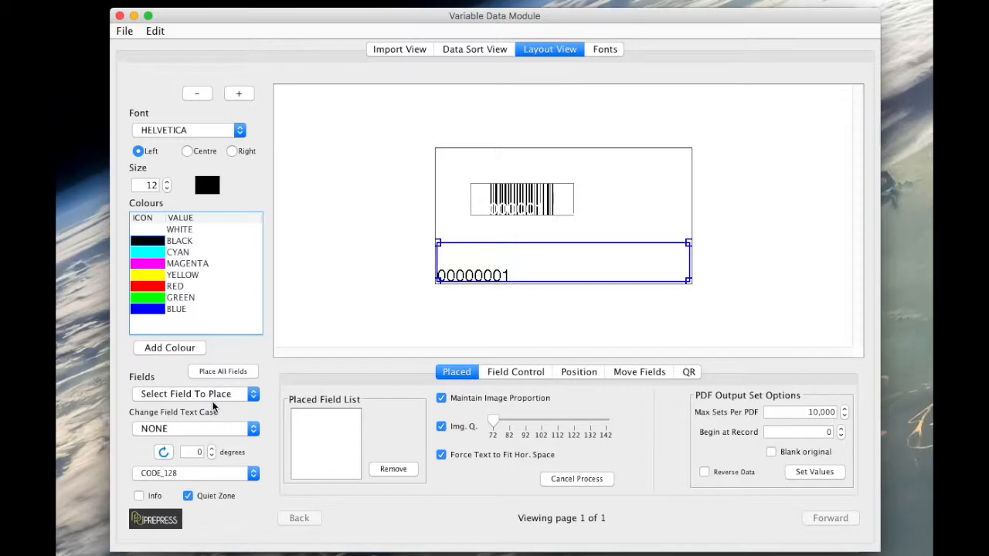
{"action": "left_click", "coordinate": [187, 152]}
Step: Enlarge the placed barcode to nearly the page width and position it in the upper part of the page, above the number
{"action": "left_click", "coordinate": [518, 205]}
{"action": "left_click_drag", "start_coordinate": [574, 214], "coordinate": [664, 283]}
{"action": "left_click_drag", "start_coordinate": [621, 243], "coordinate": [614, 223]}
Step: Set the number text beneath the barcode to size 23 and colour it red
{"action": "left_click", "coordinate": [563, 272]}
{"action": "left_click", "coordinate": [167, 182]}
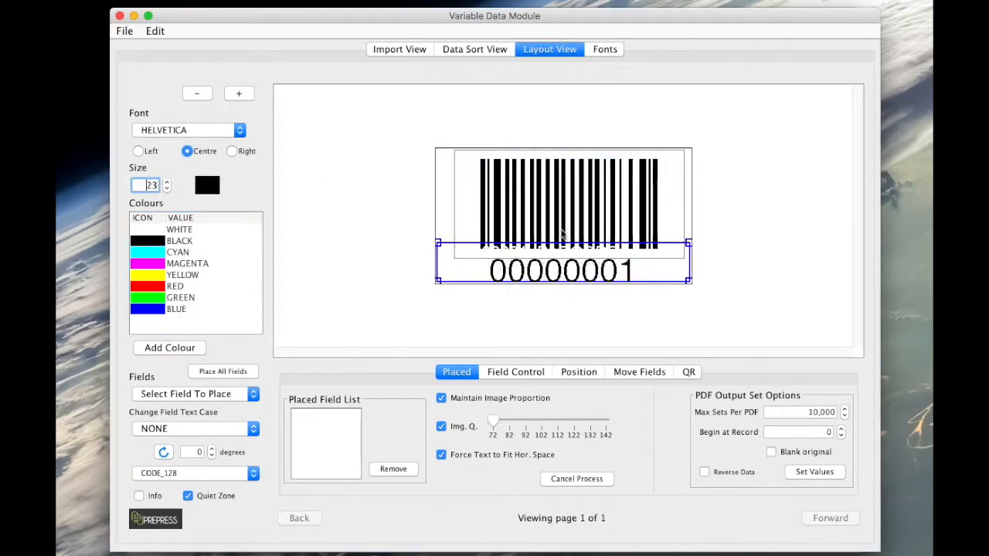
{"action": "left_click", "coordinate": [144, 285]}
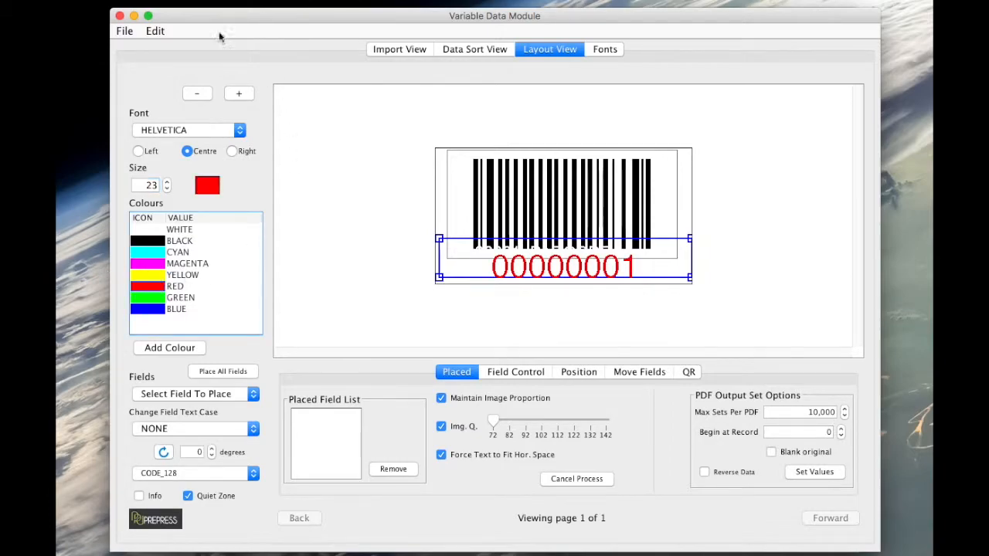
Step: Merge a sample record and magnify the resulting PDF to check the barcode and number, then close it
{"action": "left_click", "coordinate": [124, 33]}
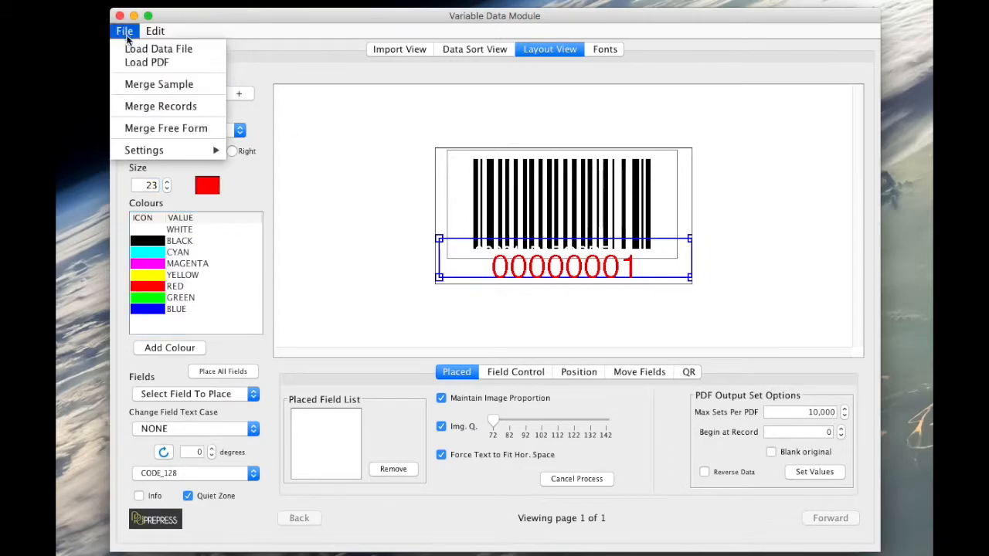
{"action": "left_click", "coordinate": [142, 86]}
{"action": "left_click_drag", "start_coordinate": [607, 219], "coordinate": [320, 25]}
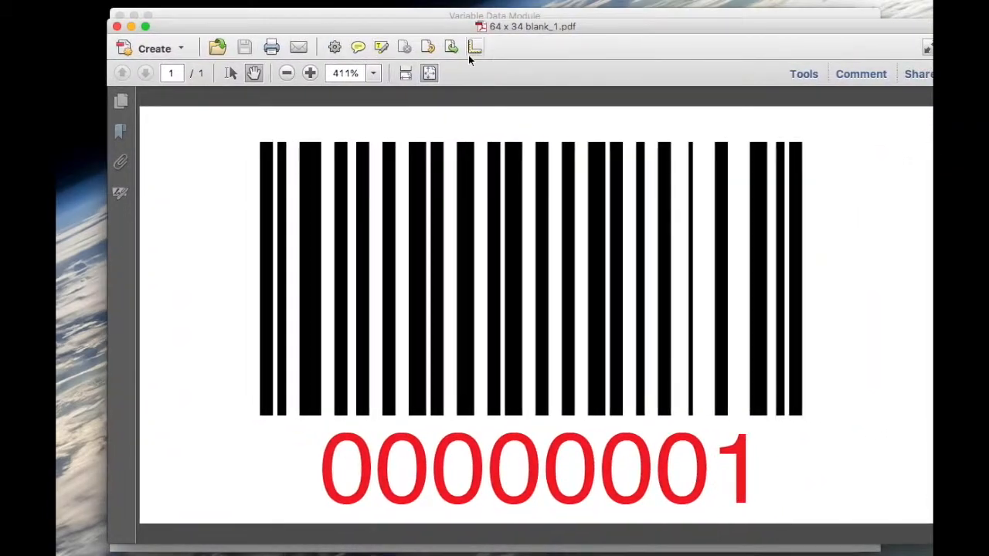
{"action": "left_click", "coordinate": [309, 72]}
{"action": "left_click", "coordinate": [310, 72]}
{"action": "left_click", "coordinate": [310, 73]}
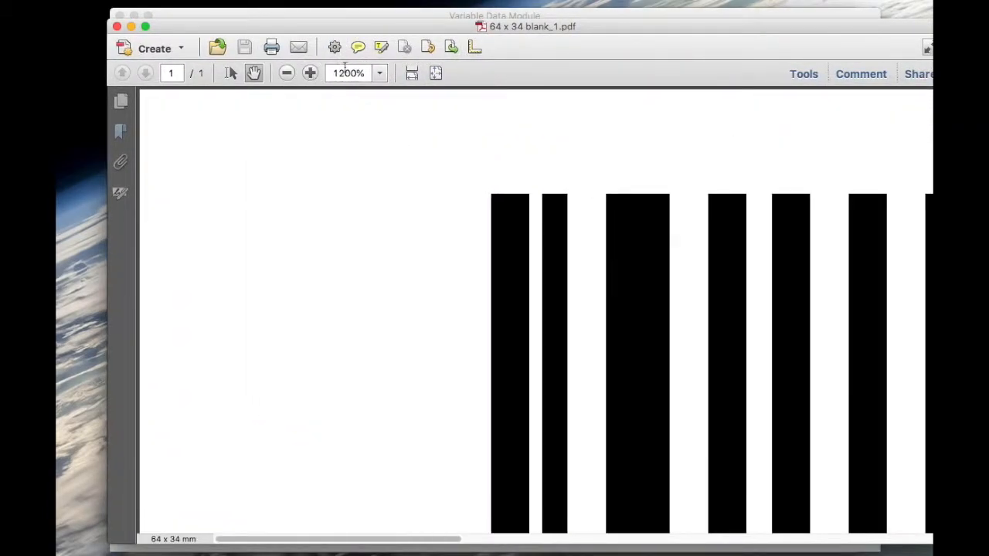
{"action": "left_click", "coordinate": [117, 27]}
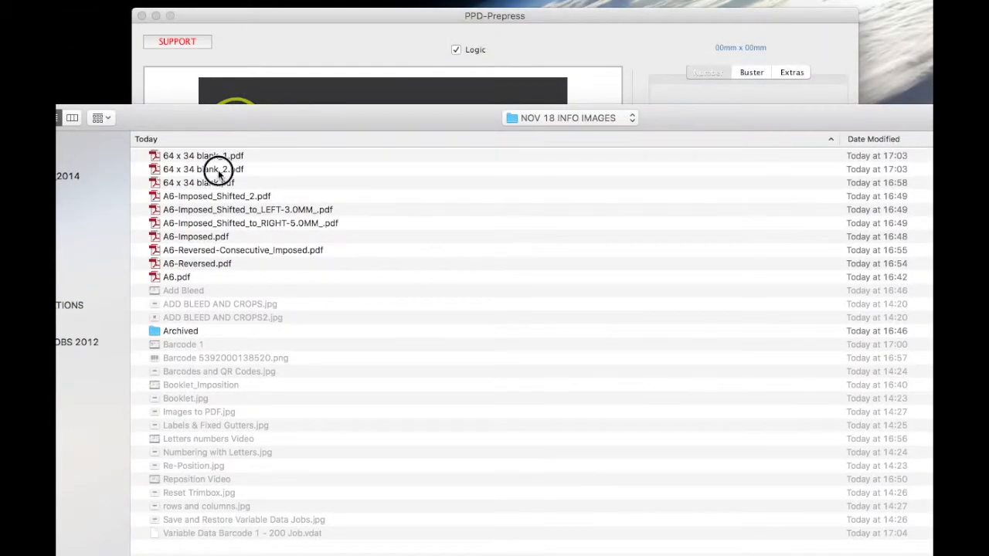
Step: Open 64 x 34 blank_2.pdf for imposition and set the output sheet size to A4
{"action": "double_click", "coordinate": [218, 170]}
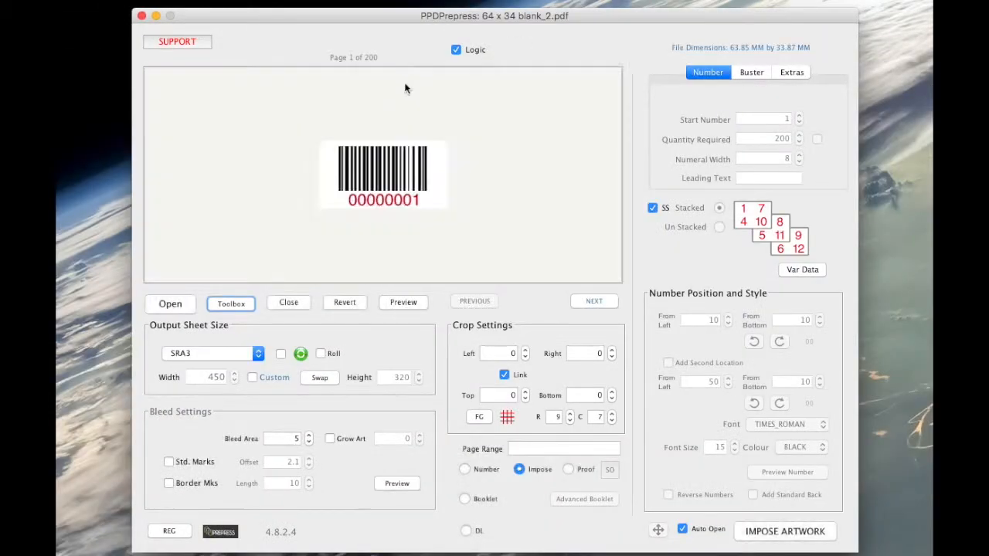
{"action": "left_click_drag", "start_coordinate": [363, 21], "coordinate": [325, 34]}
{"action": "left_click", "coordinate": [176, 363]}
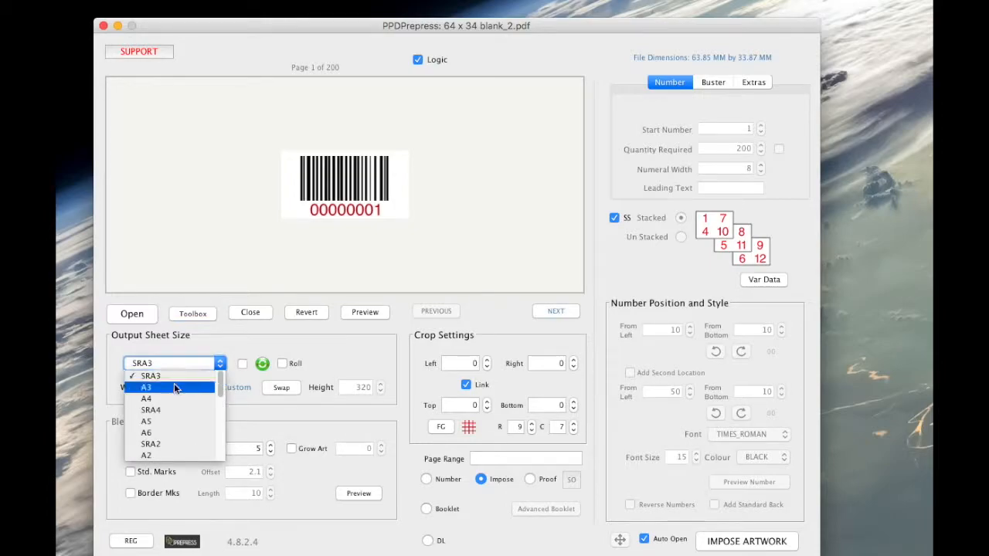
{"action": "left_click", "coordinate": [168, 399]}
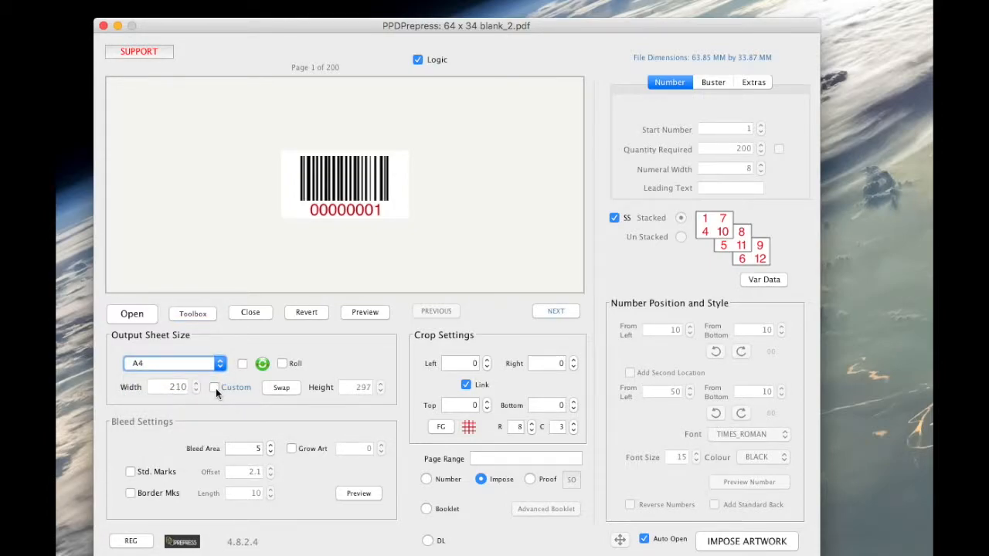
Step: Impose the barcodes as a Proof with the SO option, sheet rotation off, bleed area 1 and border marks of length 10
{"action": "left_click", "coordinate": [243, 364]}
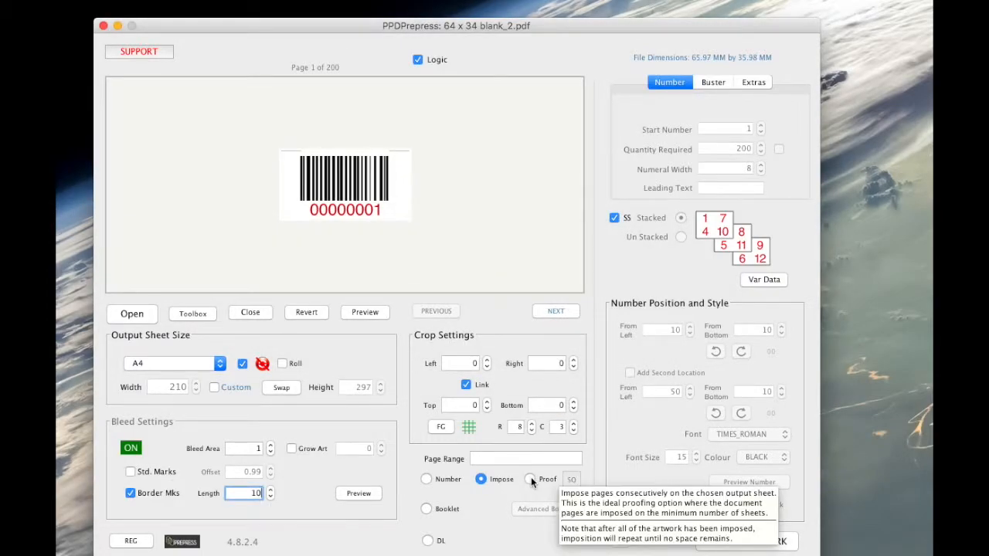
{"action": "left_click", "coordinate": [530, 479]}
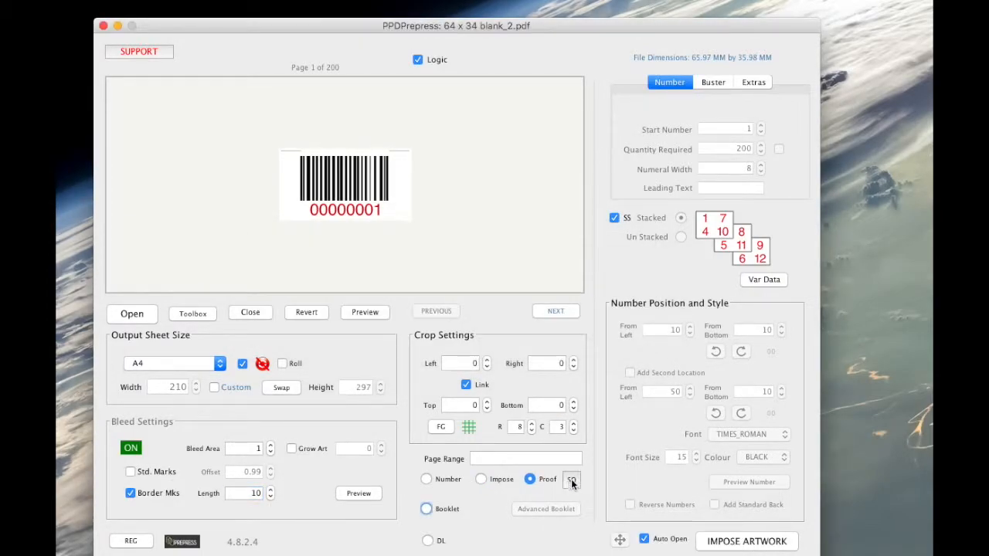
{"action": "left_click", "coordinate": [572, 480]}
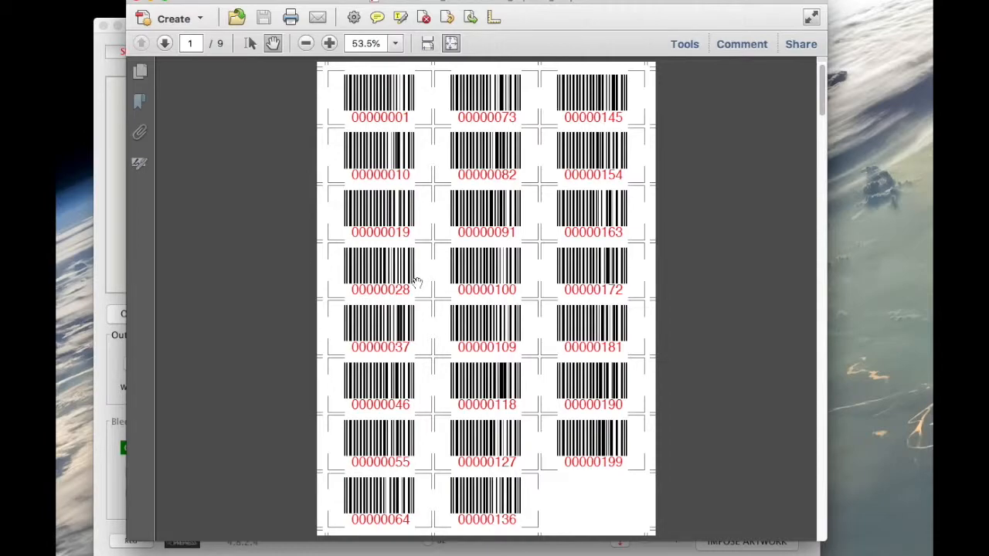
Step: Check the number sequence and crop marks across the pages of the imposed PDF, then close it
{"action": "scroll", "coordinate": [416, 283], "scroll_direction": "down", "scroll_amount": 1}
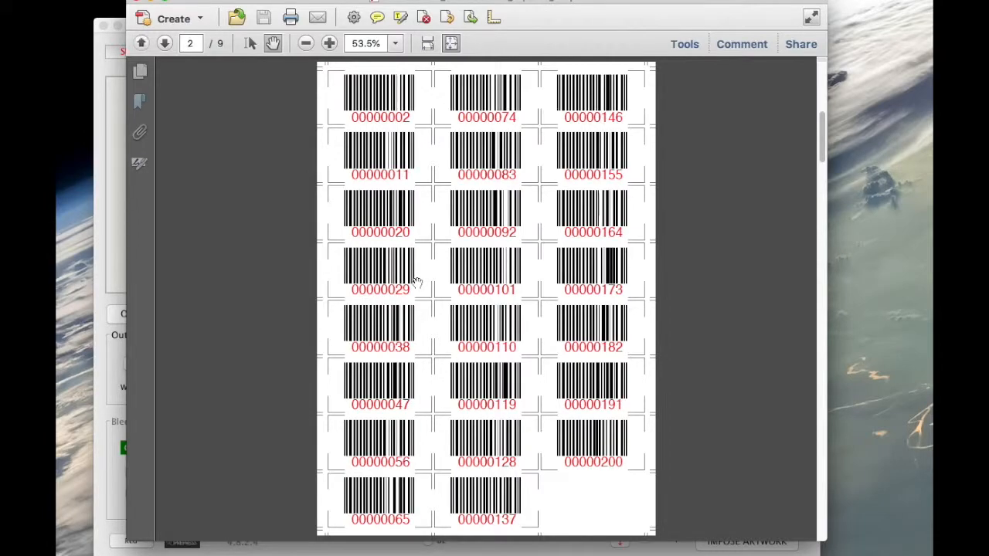
{"action": "left_click", "coordinate": [140, 71]}
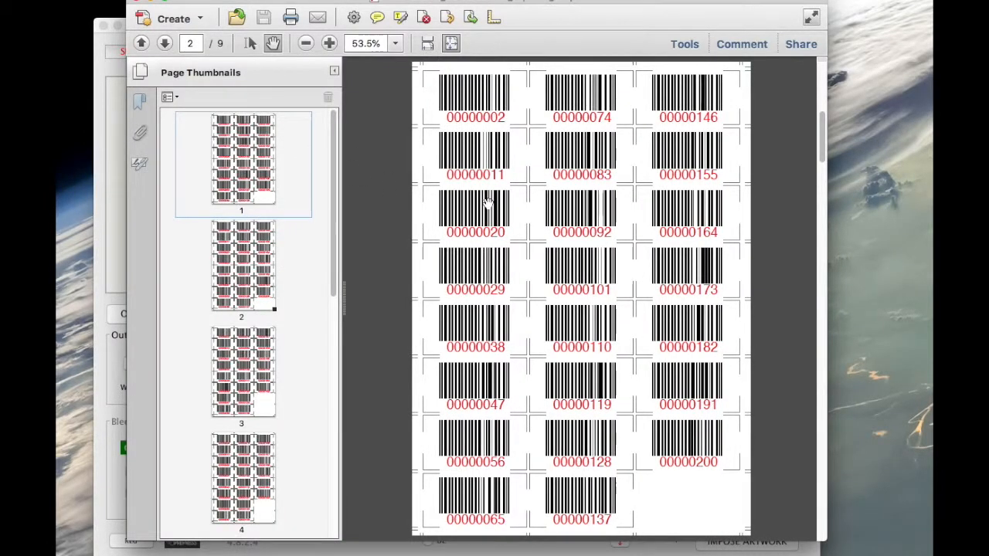
{"action": "scroll", "coordinate": [487, 201], "scroll_direction": "down", "scroll_amount": 1}
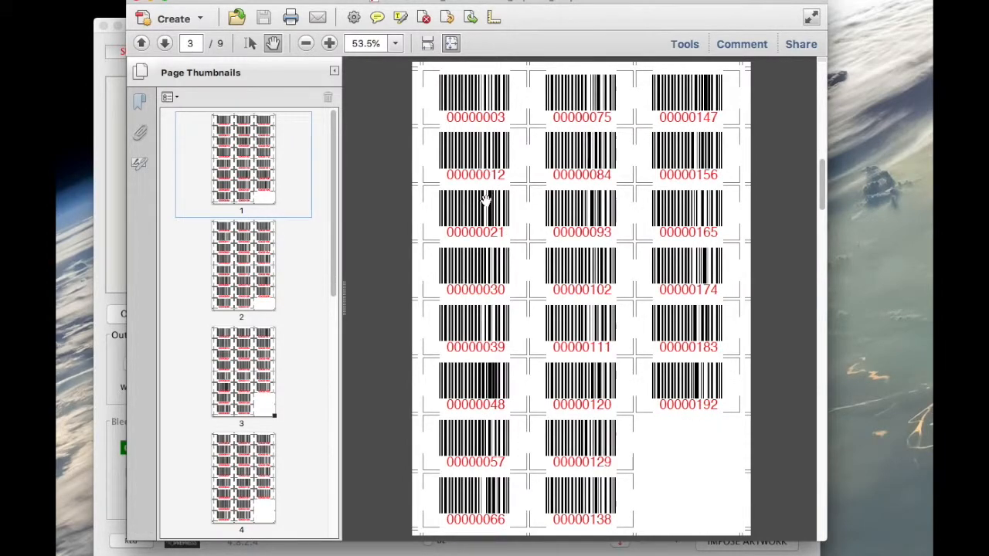
{"action": "scroll", "coordinate": [485, 199], "scroll_direction": "down", "scroll_amount": 1}
{"action": "left_click", "coordinate": [328, 44]}
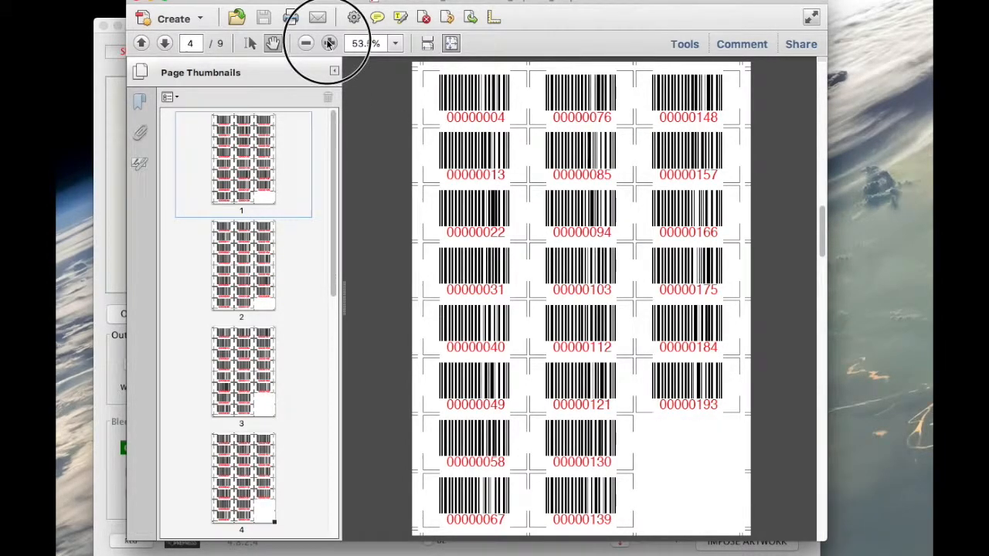
{"action": "left_click", "coordinate": [328, 44]}
{"action": "left_click", "coordinate": [328, 44]}
{"action": "left_click", "coordinate": [247, 162]}
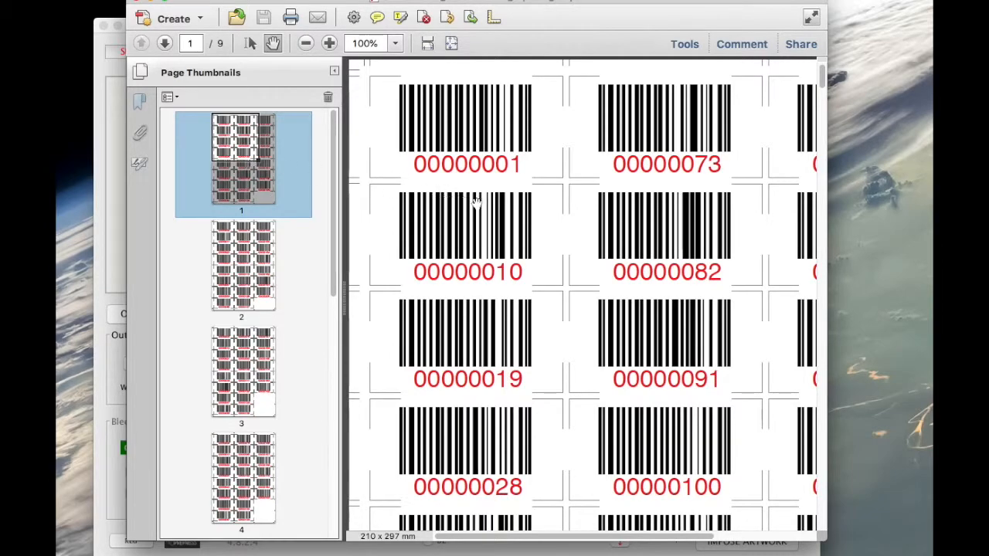
{"action": "left_click", "coordinate": [245, 375]}
{"action": "left_click", "coordinate": [250, 484]}
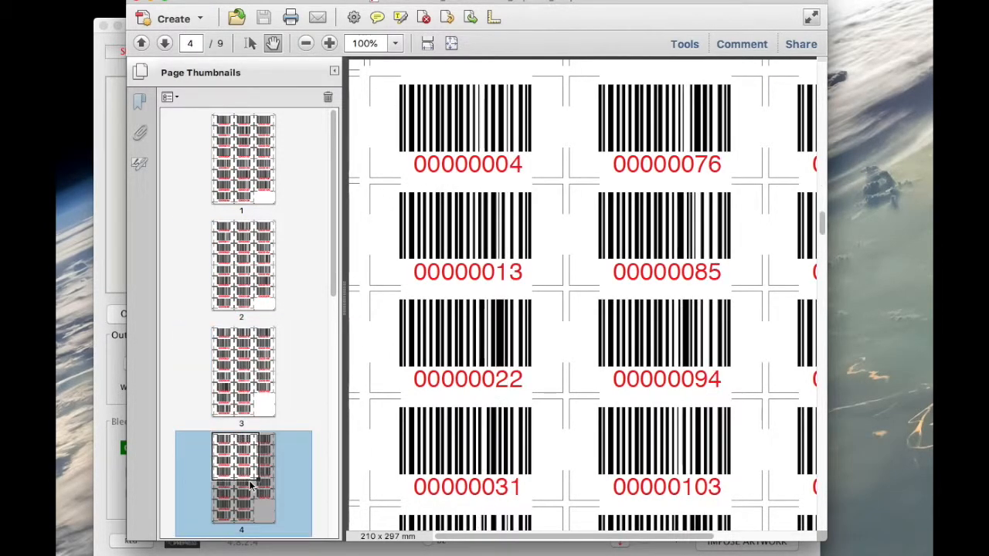
{"action": "key", "text": "super+w"}
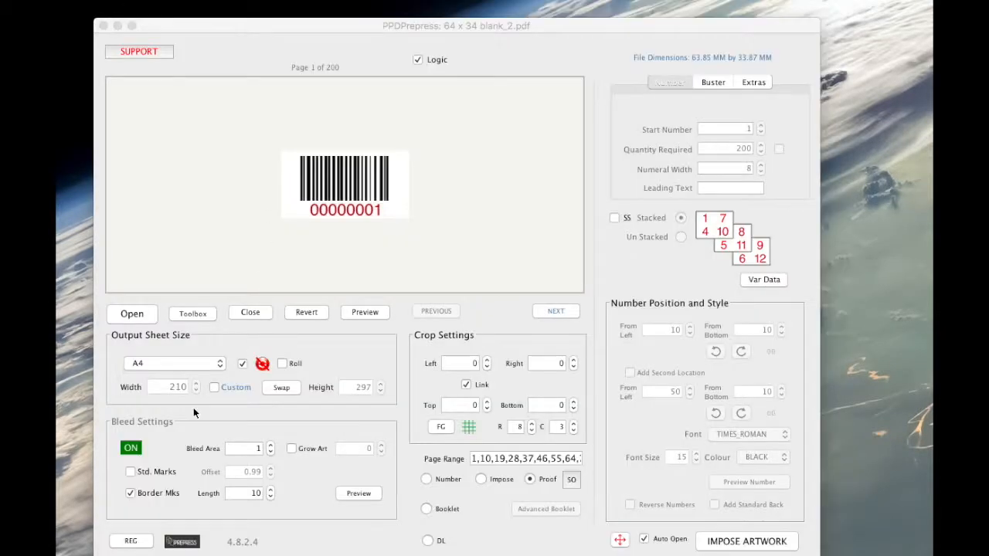
Step: Set the border mark length to 0 and impose the artwork again
{"action": "left_click", "coordinate": [149, 492]}
{"action": "left_click", "coordinate": [148, 494]}
{"action": "left_click", "coordinate": [148, 494]}
{"action": "left_click", "coordinate": [251, 493]}
{"action": "type", "text": "0"}
{"action": "left_click", "coordinate": [738, 543]}
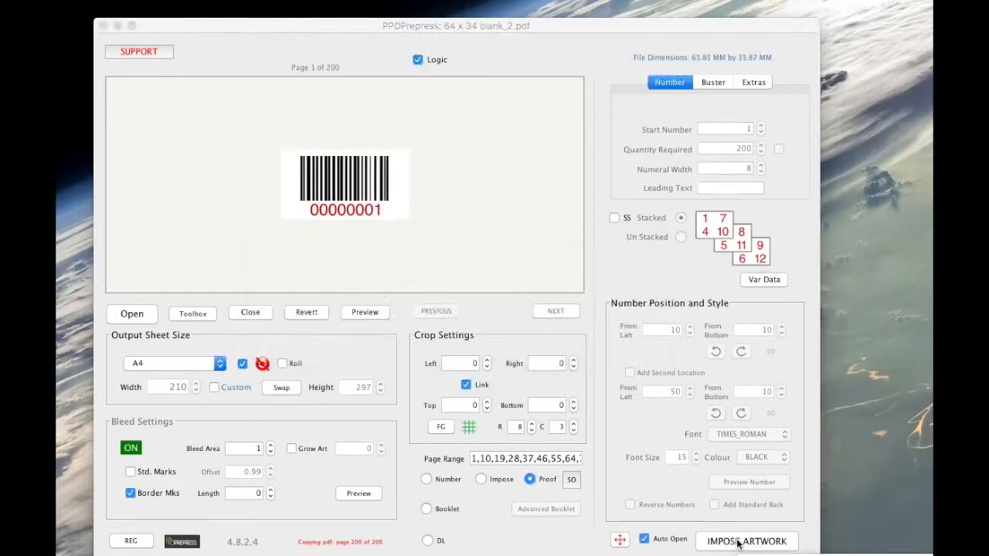
Step: Examine the border marks and barcodes in the new imposed PDF at higher magnification and page through its thumbnails
{"action": "left_click_drag", "start_coordinate": [603, 276], "coordinate": [226, 0]}
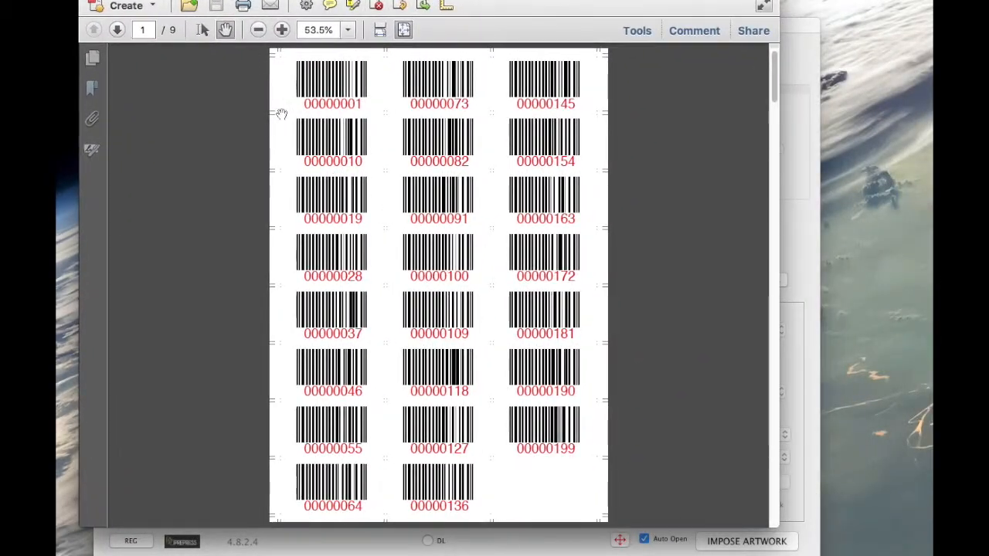
{"action": "left_click", "coordinate": [280, 30]}
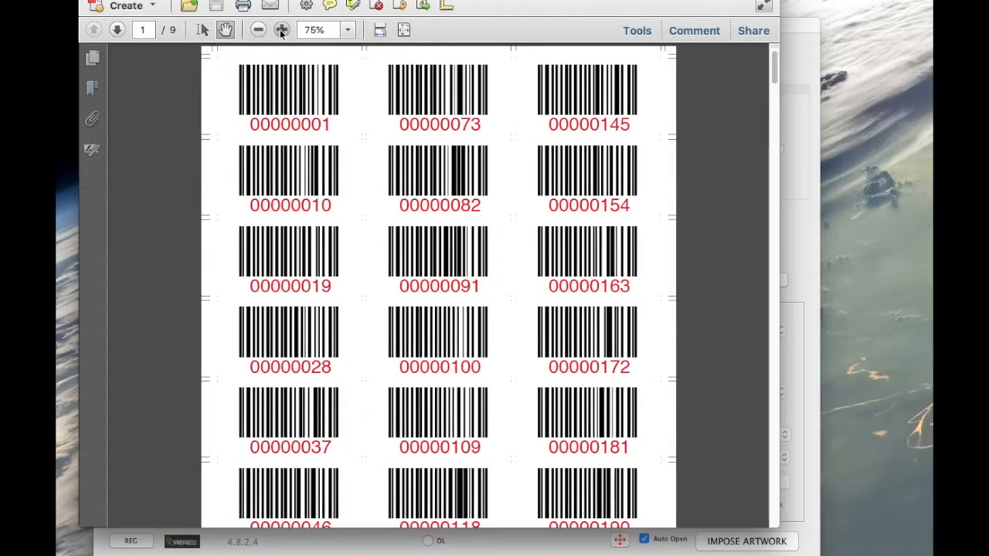
{"action": "left_click", "coordinate": [280, 29]}
{"action": "scroll", "coordinate": [390, 244], "scroll_direction": "down", "scroll_amount": 2}
{"action": "scroll", "coordinate": [390, 244], "scroll_direction": "down", "scroll_amount": 5}
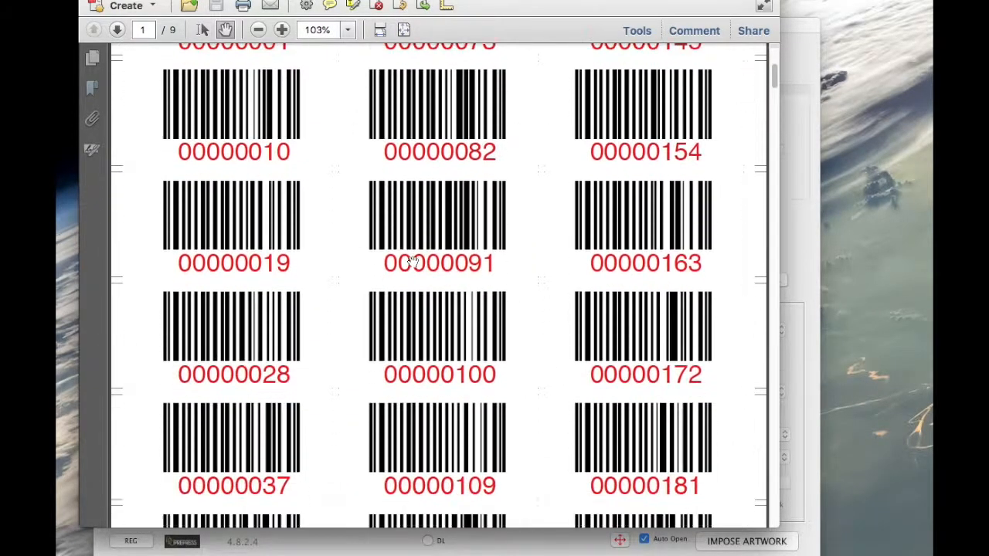
{"action": "scroll", "coordinate": [420, 268], "scroll_direction": "up", "scroll_amount": 2}
{"action": "scroll", "coordinate": [420, 269], "scroll_direction": "up", "scroll_amount": 3}
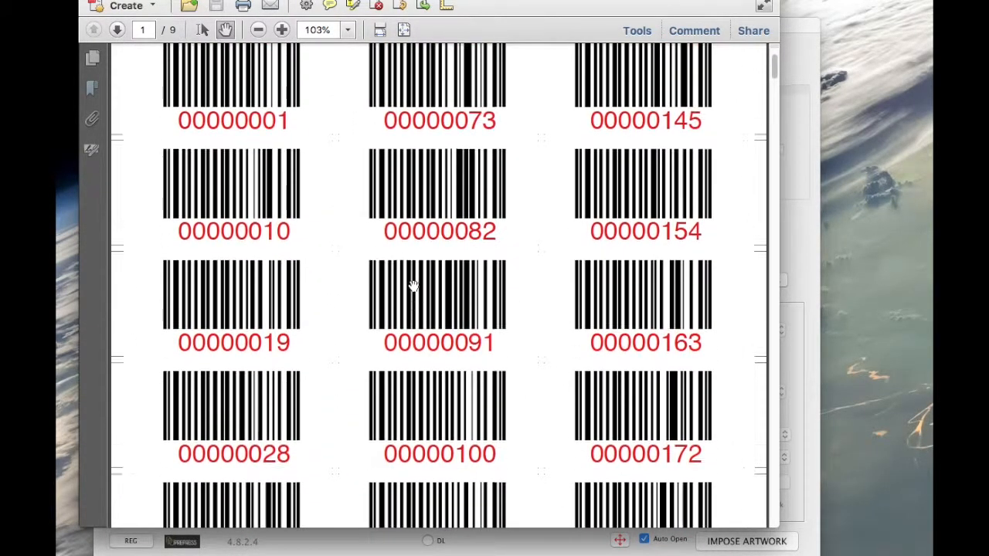
{"action": "left_click", "coordinate": [281, 29]}
{"action": "left_click", "coordinate": [282, 29]}
{"action": "left_click", "coordinate": [282, 30]}
{"action": "left_click", "coordinate": [93, 58]}
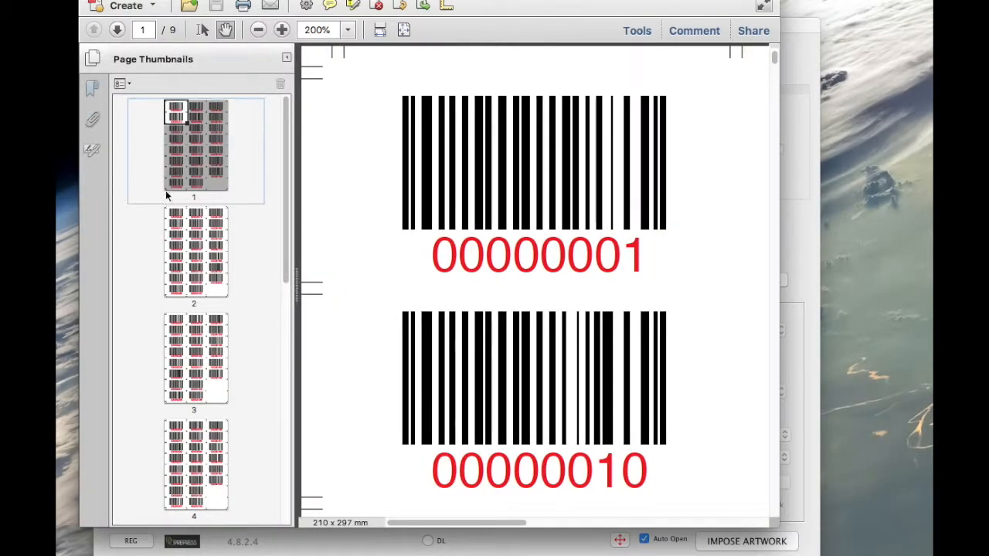
{"action": "left_click", "coordinate": [198, 261]}
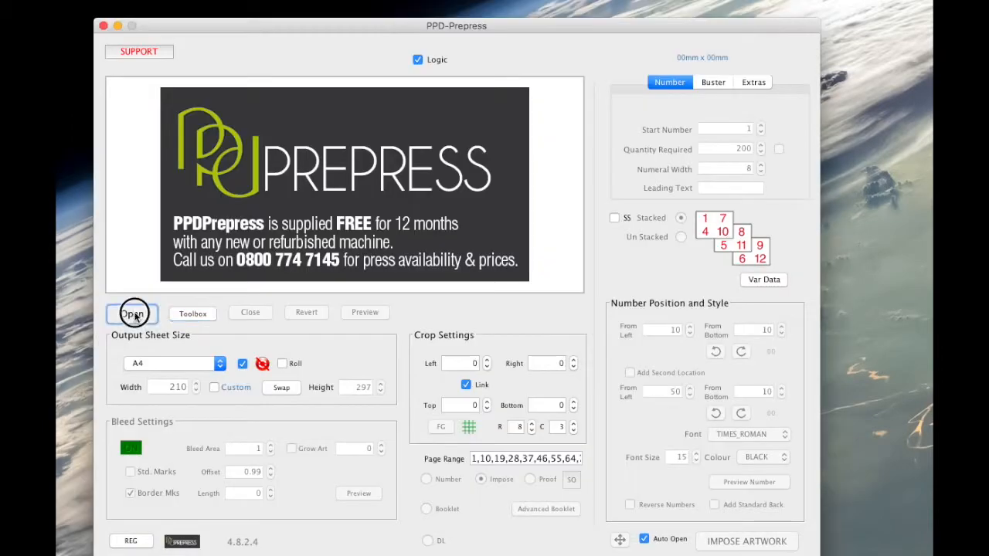
Step: Open 64 x 34 blank.pdf and switch the job to Number mode
{"action": "left_click", "coordinate": [133, 314]}
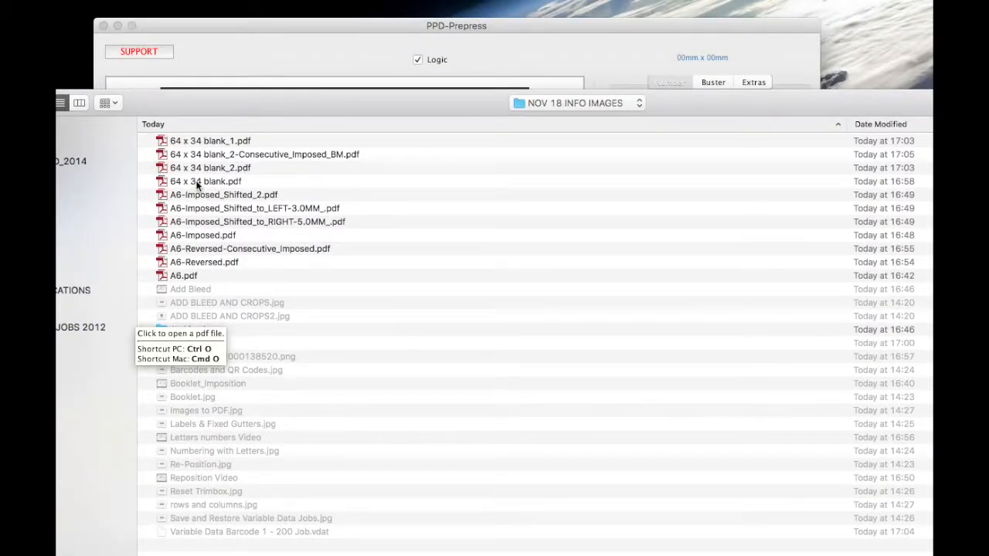
{"action": "double_click", "coordinate": [197, 182]}
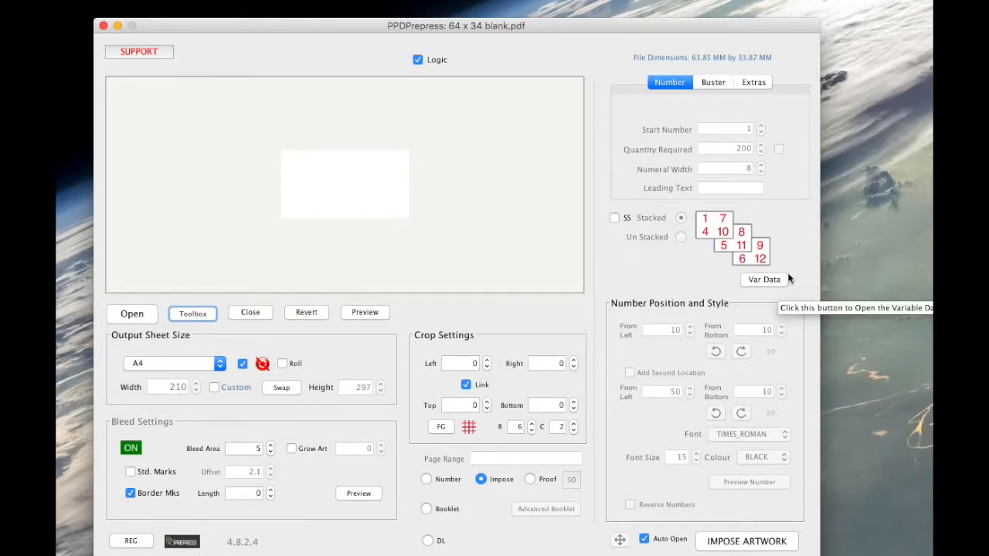
{"action": "left_click", "coordinate": [426, 478]}
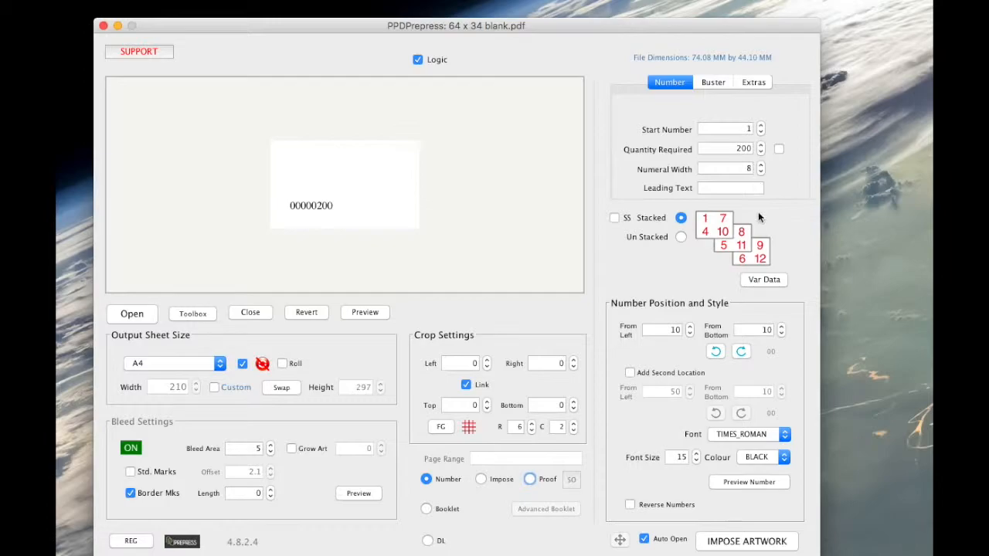
Step: In the variable data module, add COL_2 as a data field, convert it to QR and generate the fields for placement
{"action": "left_click", "coordinate": [763, 280]}
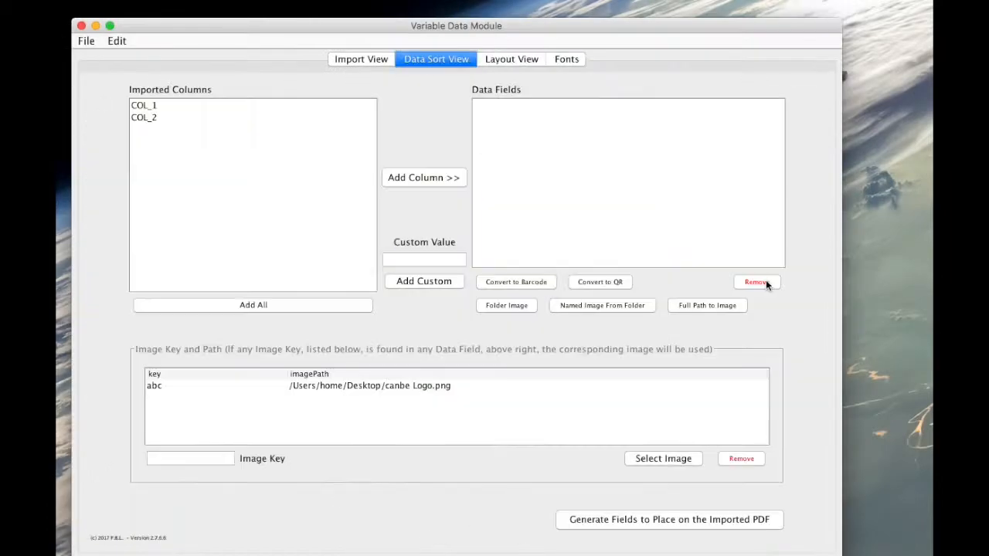
{"action": "left_click", "coordinate": [150, 120]}
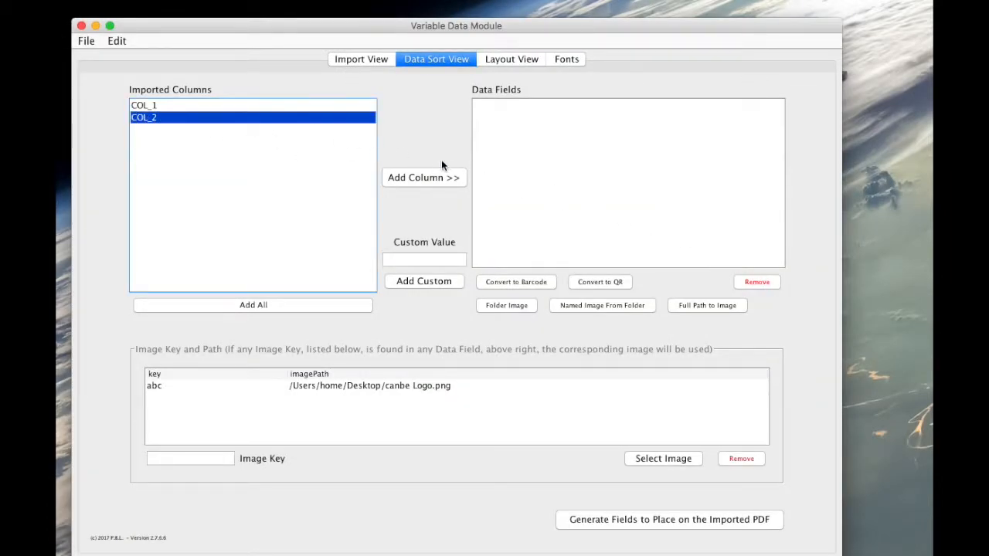
{"action": "left_click", "coordinate": [423, 178]}
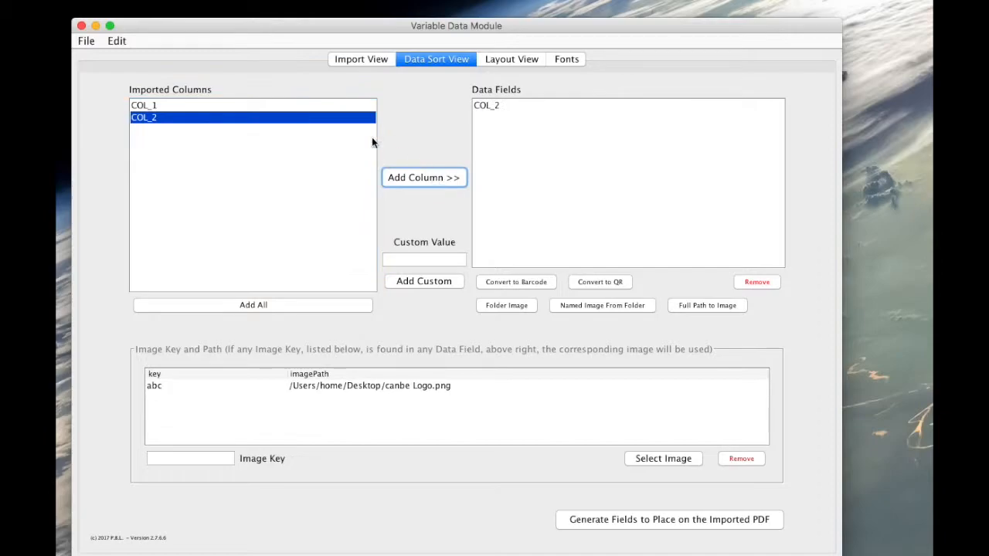
{"action": "left_click", "coordinate": [491, 106]}
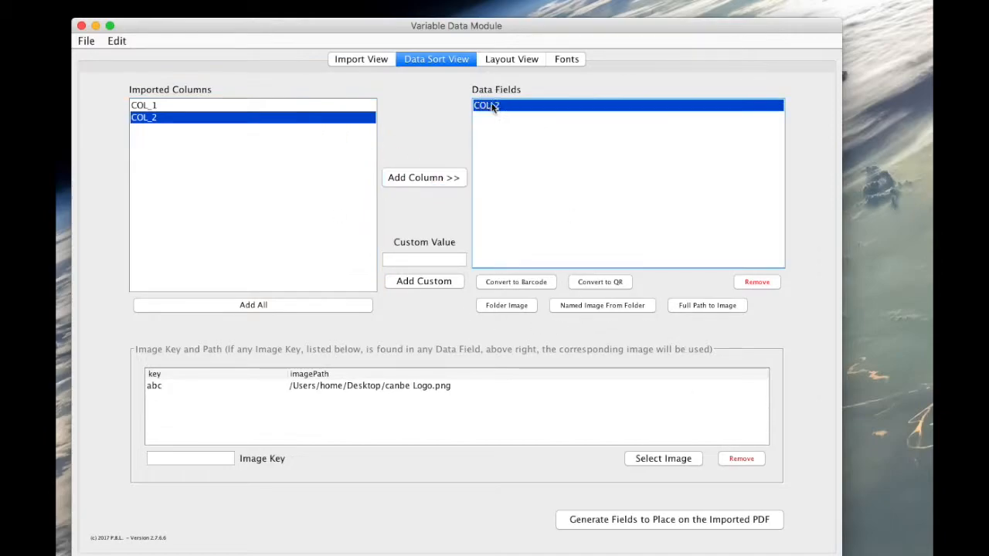
{"action": "left_click", "coordinate": [596, 282]}
{"action": "left_click", "coordinate": [657, 518]}
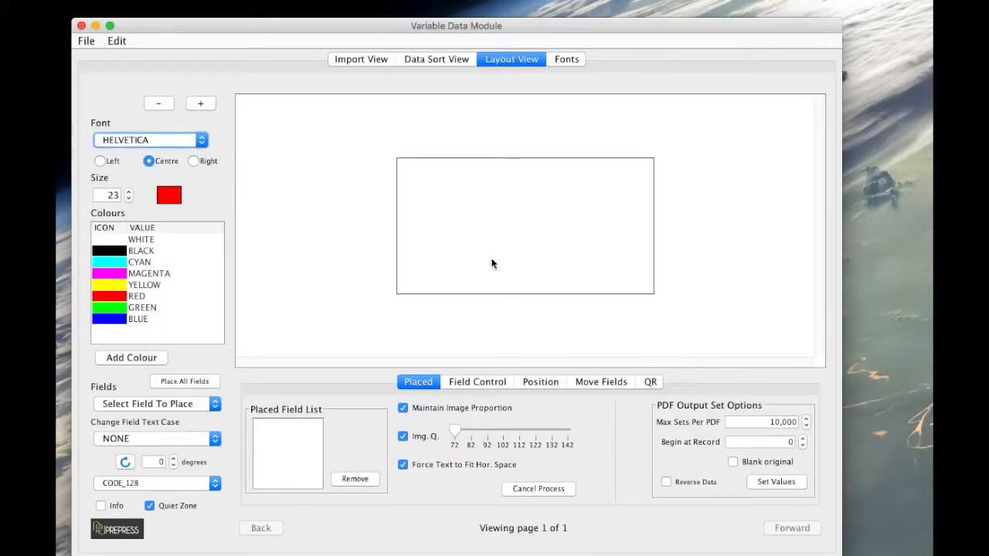
Step: Place the QR field on the blank label and resize it to span nearly the full label width and height
{"action": "left_click", "coordinate": [195, 381]}
{"action": "left_click", "coordinate": [519, 200]}
{"action": "left_click_drag", "start_coordinate": [535, 224], "coordinate": [651, 298]}
{"action": "left_click_drag", "start_coordinate": [431, 193], "coordinate": [408, 159]}
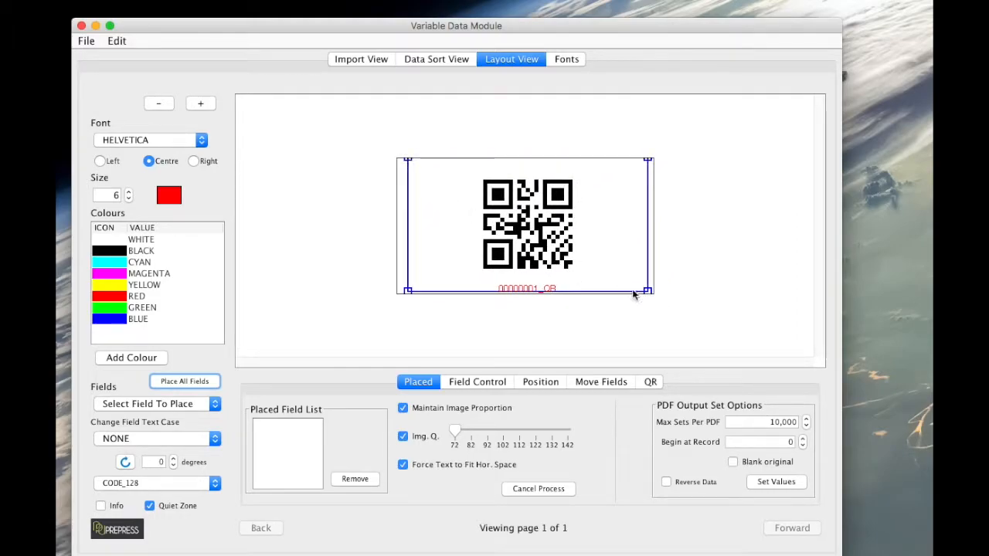
{"action": "left_click_drag", "start_coordinate": [649, 297], "coordinate": [642, 299]}
Step: Check the QR background options, leave the background non-transparent, deselect the field and output a PDF preview of the layout
{"action": "left_click", "coordinate": [650, 383]}
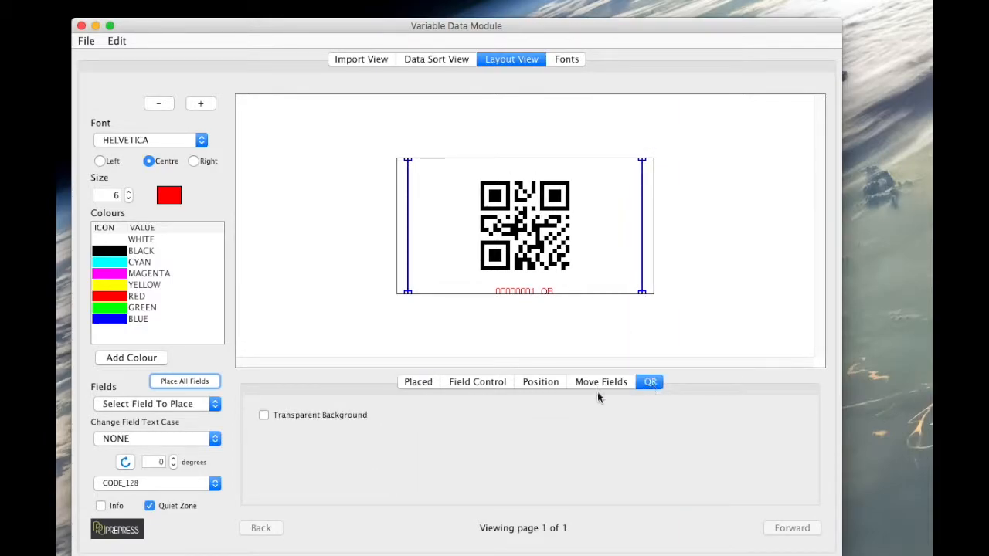
{"action": "mouse_move", "coordinate": [284, 415]}
{"action": "left_click", "coordinate": [712, 260]}
{"action": "left_click", "coordinate": [86, 41]}
{"action": "left_click", "coordinate": [99, 92]}
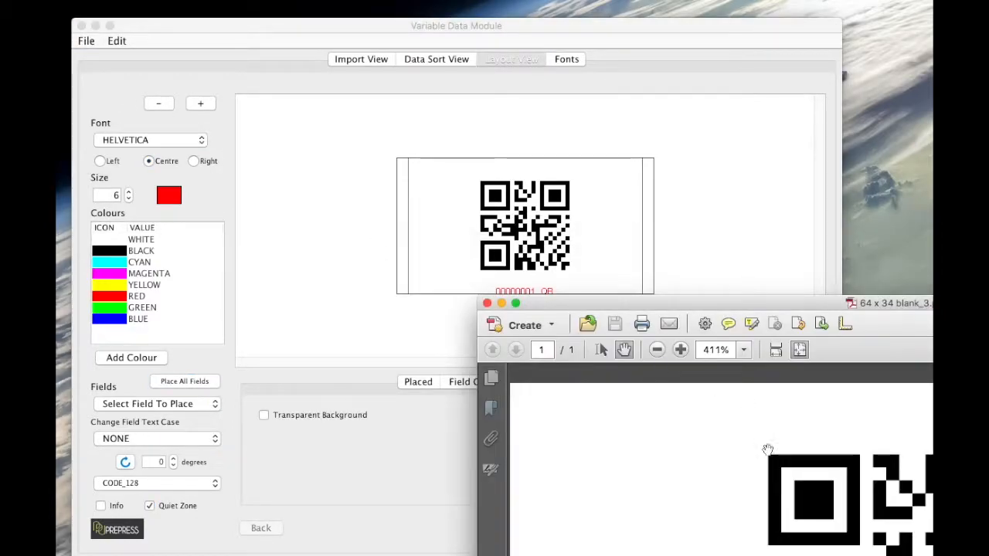
Step: Examine the sharpness of the QR code in 64 x 34 blank_3.pdf at magnifications up to 1200%
{"action": "left_click_drag", "start_coordinate": [743, 303], "coordinate": [361, 51]}
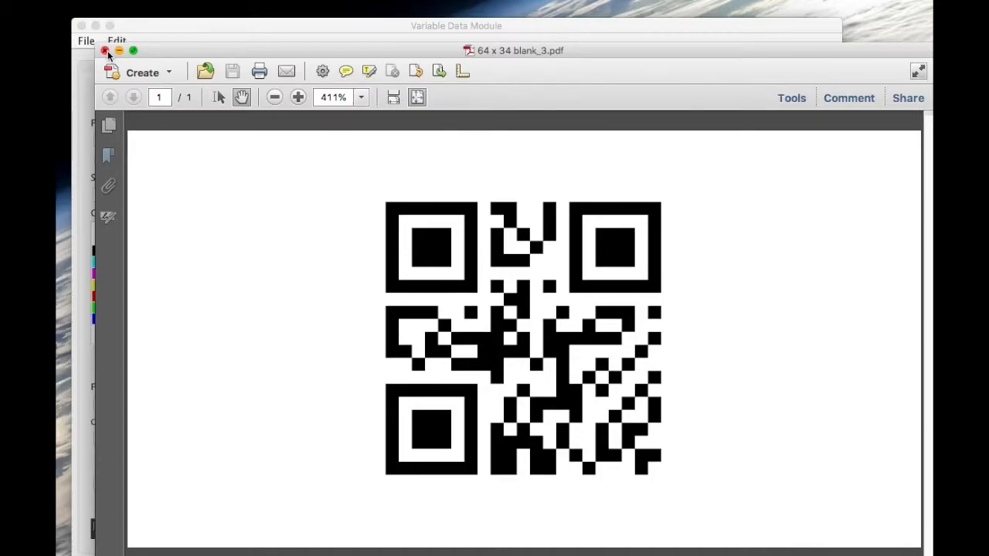
{"action": "left_click", "coordinate": [298, 97]}
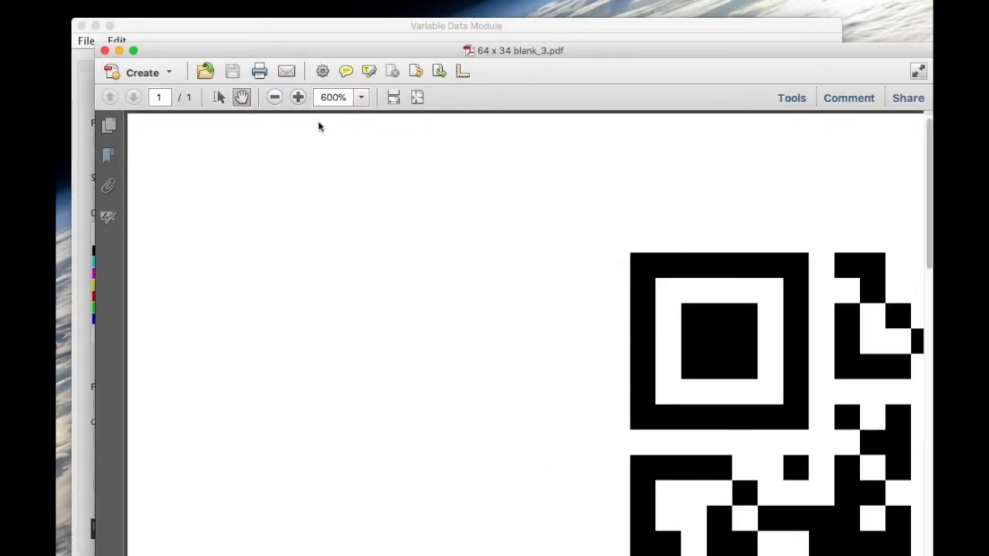
{"action": "left_click_drag", "start_coordinate": [726, 366], "coordinate": [162, 221]}
{"action": "left_click_drag", "start_coordinate": [531, 317], "coordinate": [316, 273]}
Step: Bring up the Print Production tools for 64 x 34 blank_3.pdf
{"action": "left_click_drag", "start_coordinate": [664, 51], "coordinate": [621, 47]}
{"action": "left_click", "coordinate": [749, 95]}
{"action": "left_click", "coordinate": [775, 531]}
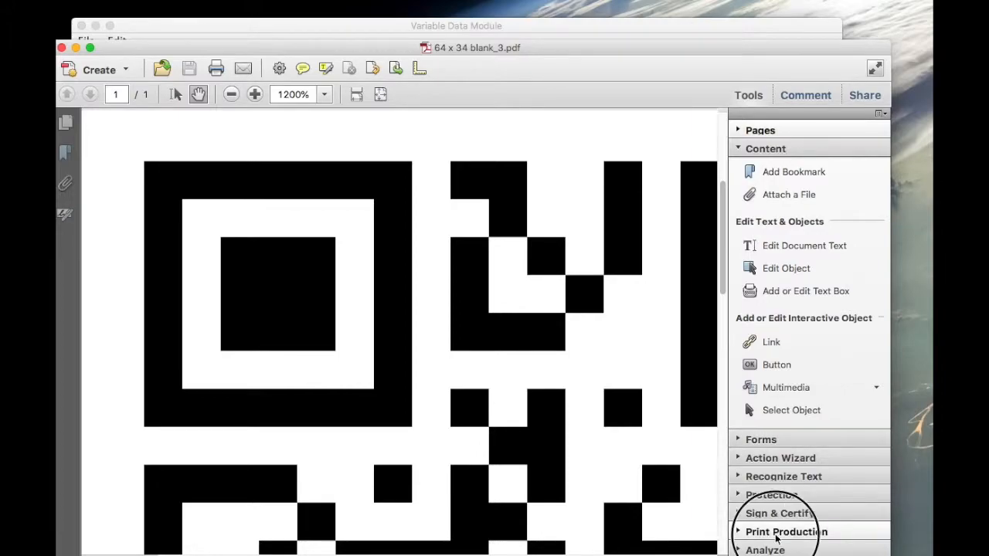